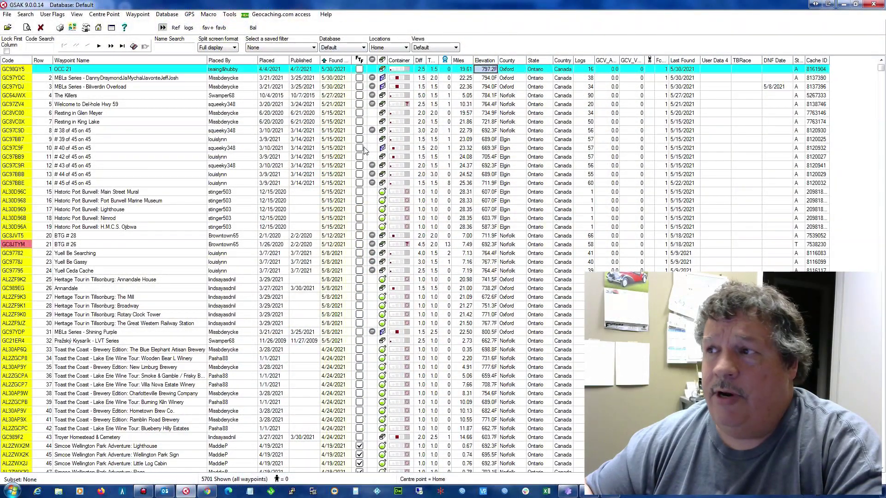
# Look through the list of installed macros and close it without running any
pyautogui.moveTo(882, 71)
pyautogui.mouseDown()
pyautogui.moveTo(843, 155)
pyautogui.moveTo(872, 63)
pyautogui.mouseUp()
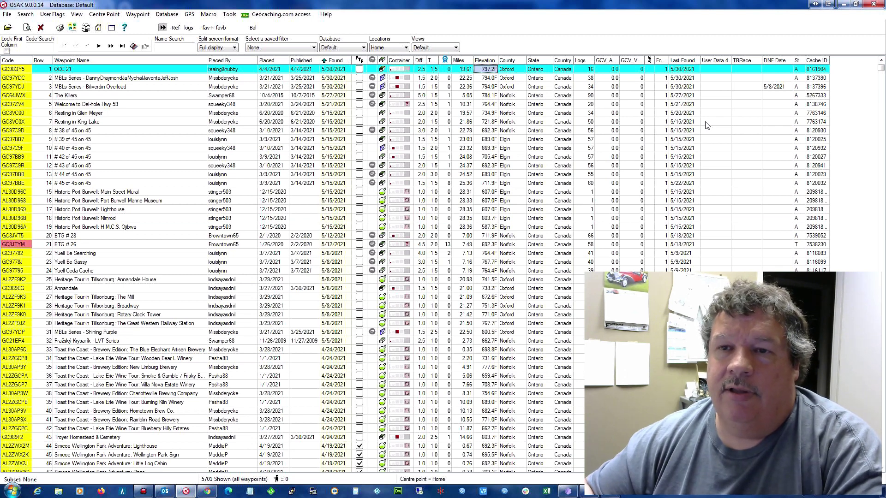
pyautogui.click(162, 28)
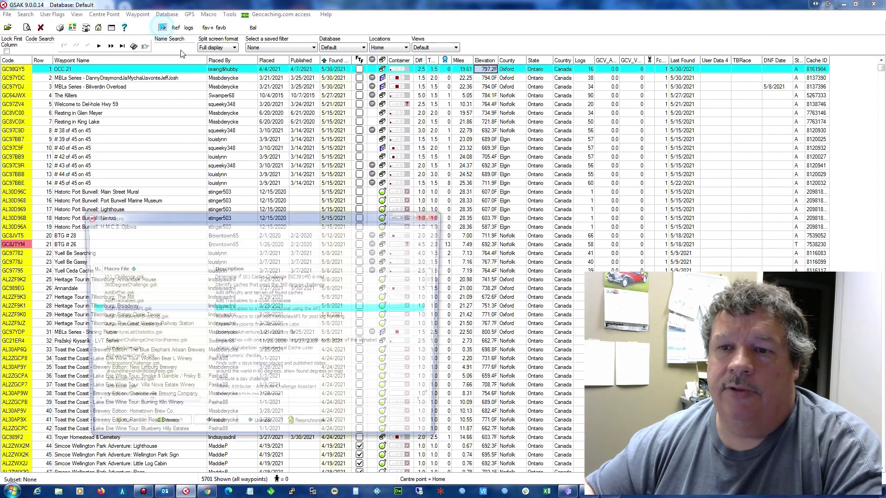
pyautogui.moveTo(436, 279); pyautogui.dragTo(435, 353)
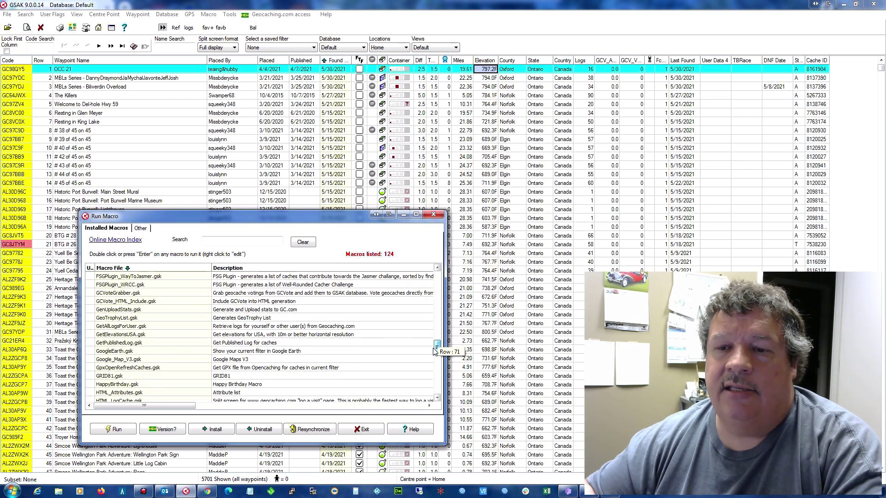
pyautogui.moveTo(435, 353); pyautogui.dragTo(444, 280)
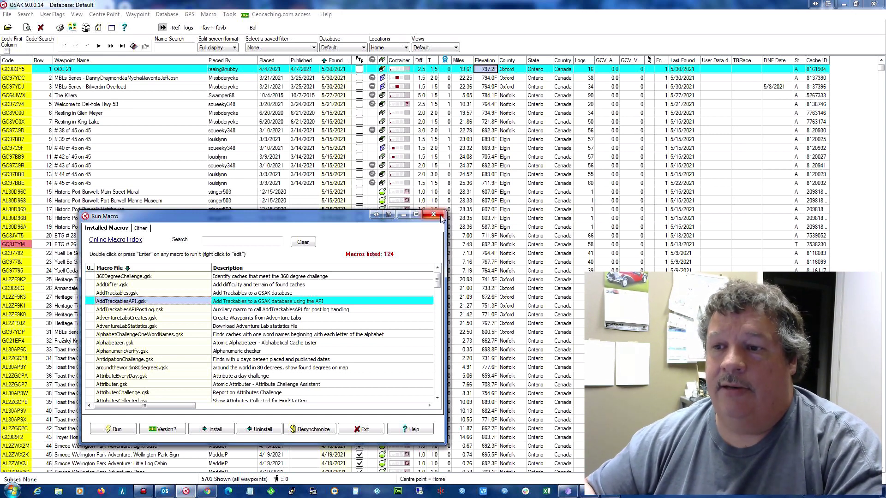
pyautogui.click(434, 216)
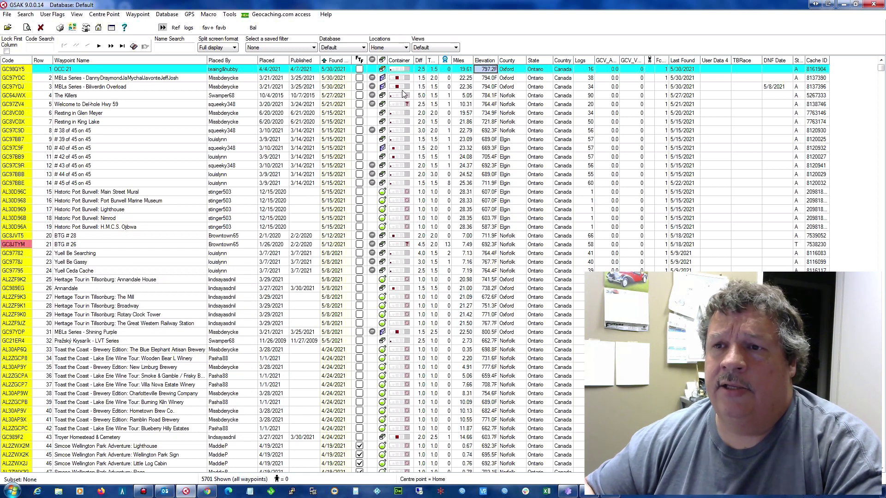
# Switch to the London Labs database
pyautogui.click(352, 48)
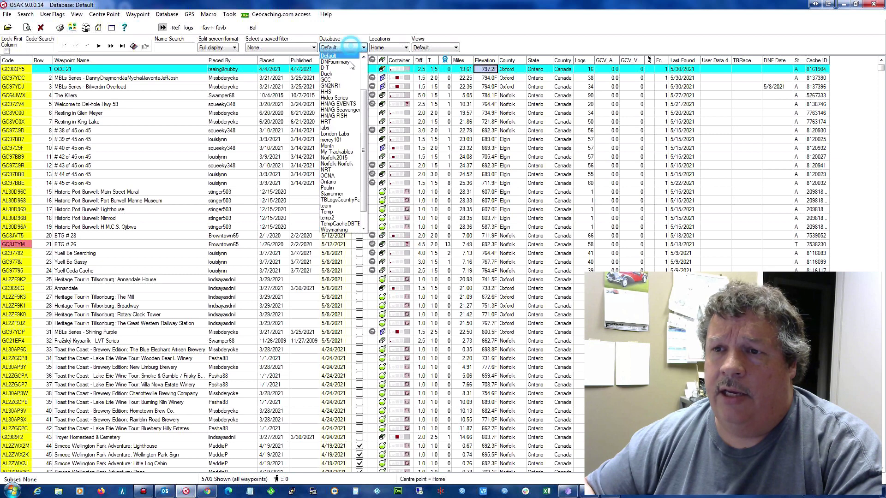
pyautogui.click(354, 135)
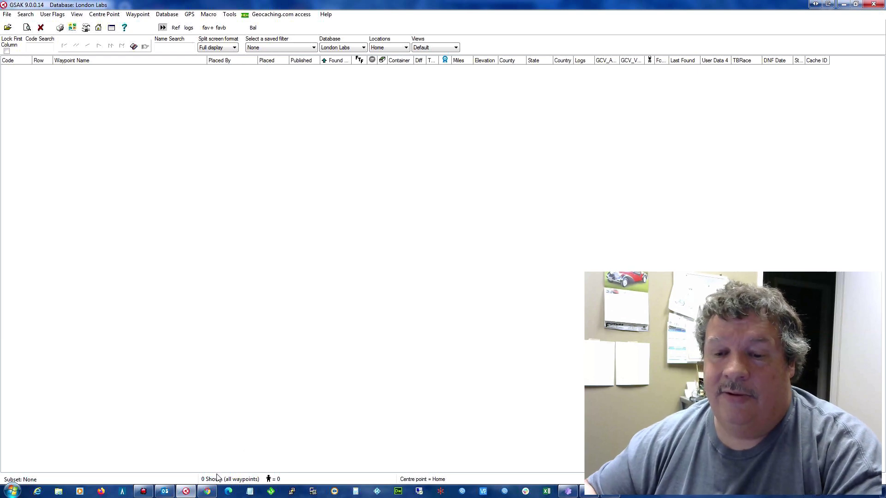
# Switch to Chrome, open the page of the traditional cache Eh from the London, Ontario map, and download its GPX file
pyautogui.moveTo(210, 493)
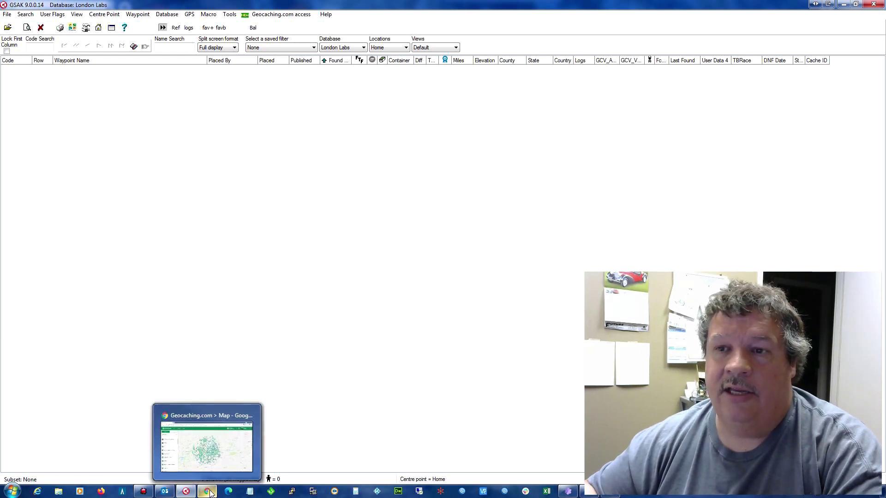
pyautogui.click(207, 429)
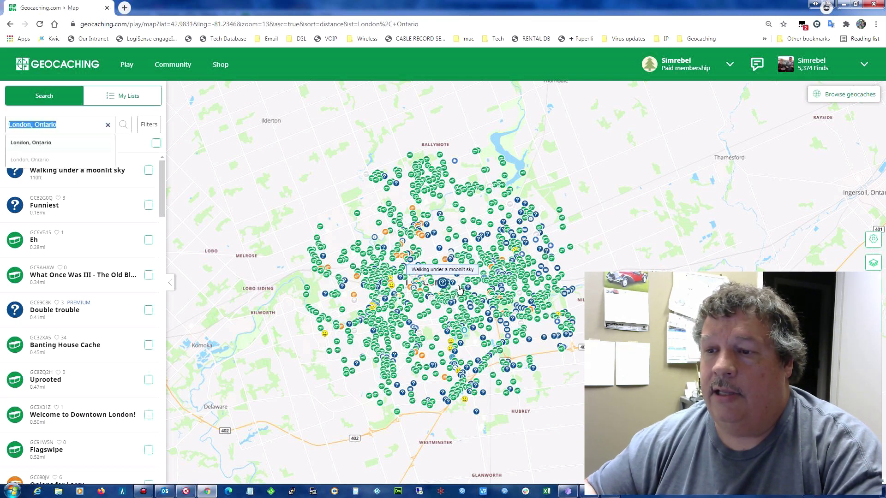
pyautogui.scroll(2, 459, 289)
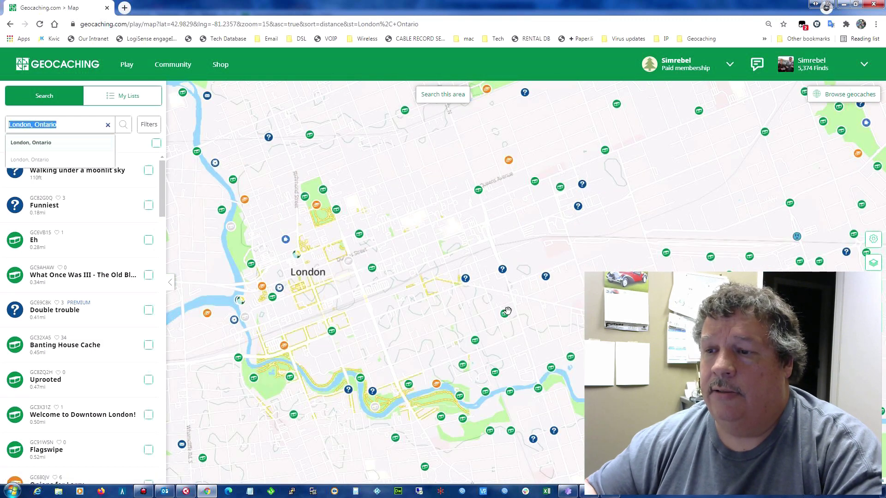
pyautogui.click(505, 312)
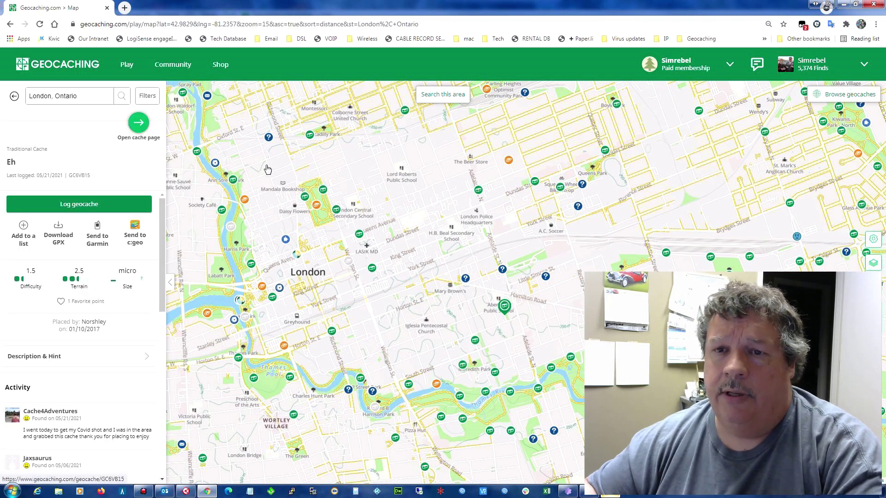
pyautogui.click(138, 123)
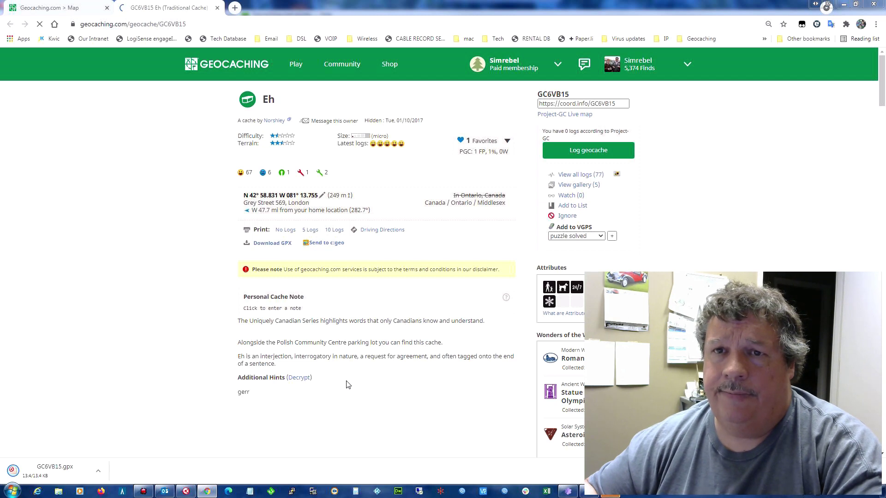
# Switch back to GSAK and load GC6VB15.gpx into the London Labs database
pyautogui.hotkey('alt', 'Tab')
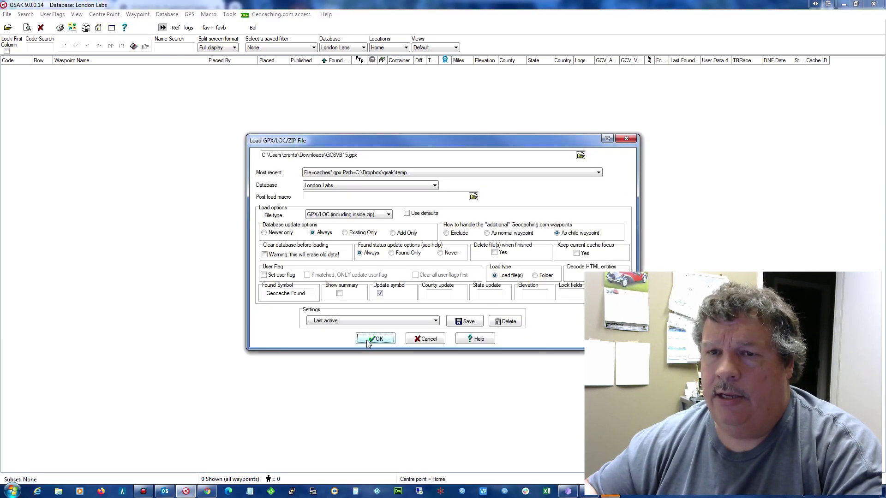
pyautogui.click(367, 340)
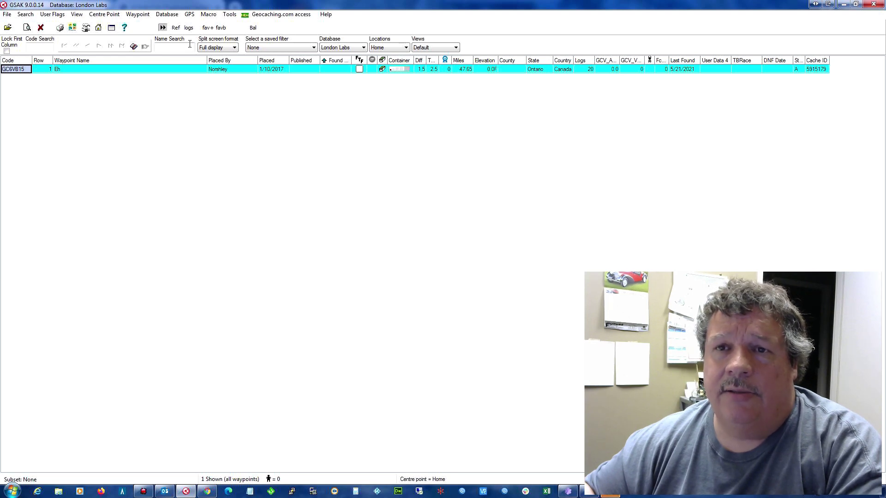
# Run the AdventureLabsCreates.gsk macro from the Eh cache
pyautogui.click(164, 28)
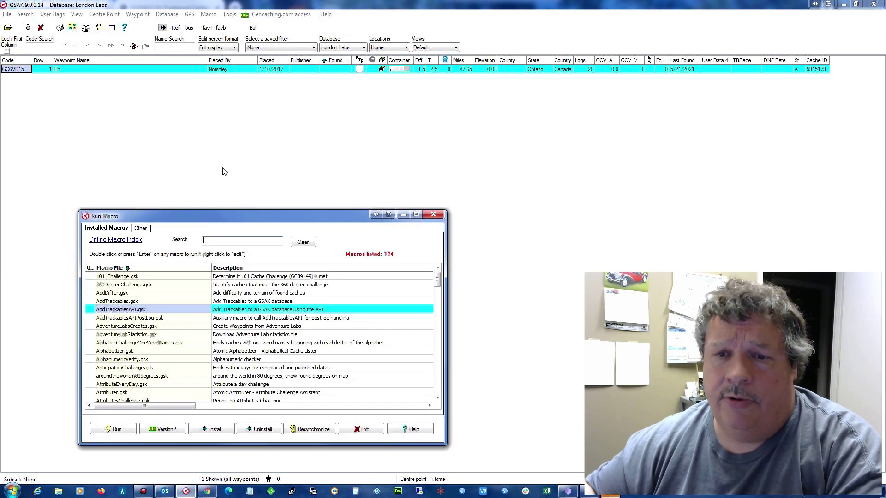
pyautogui.click(153, 328)
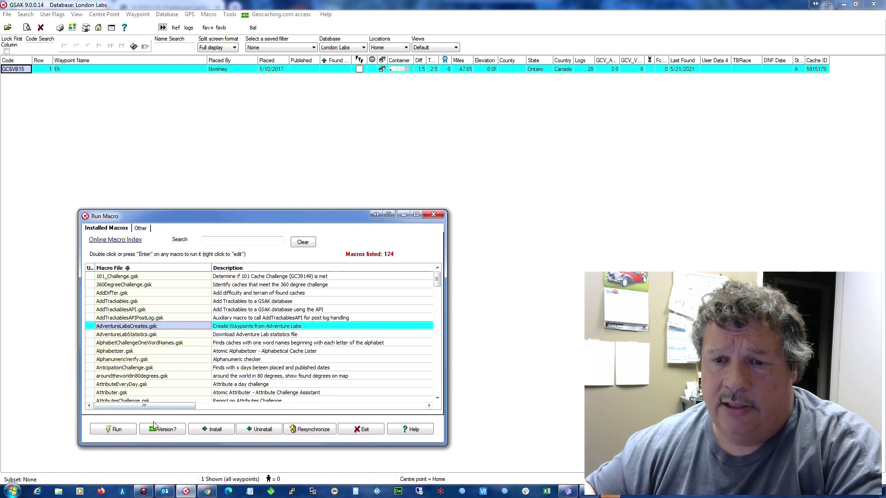
pyautogui.click(131, 430)
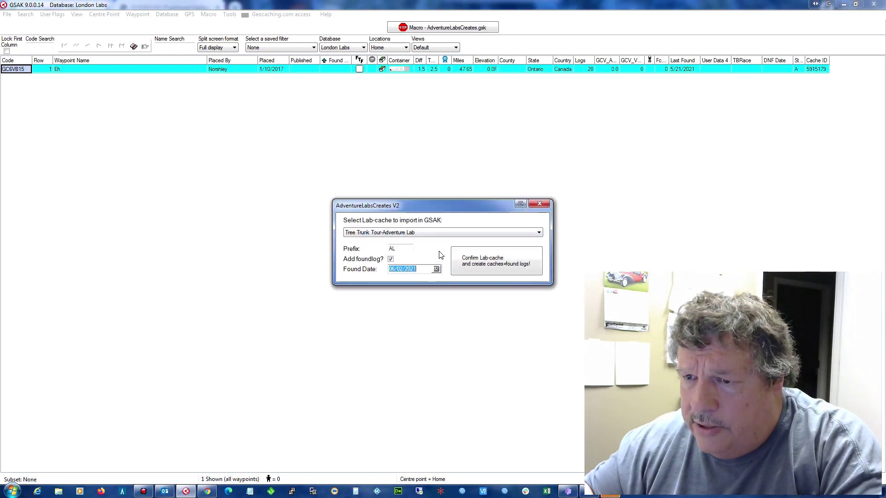
# Turn off adding found logs and import the lab cache A Haunted Stroll Downtown London
pyautogui.click(390, 260)
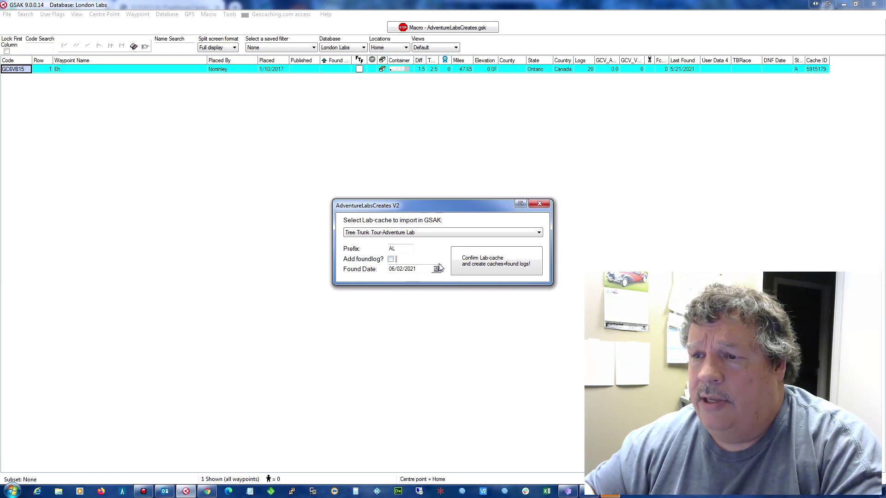
pyautogui.click(538, 233)
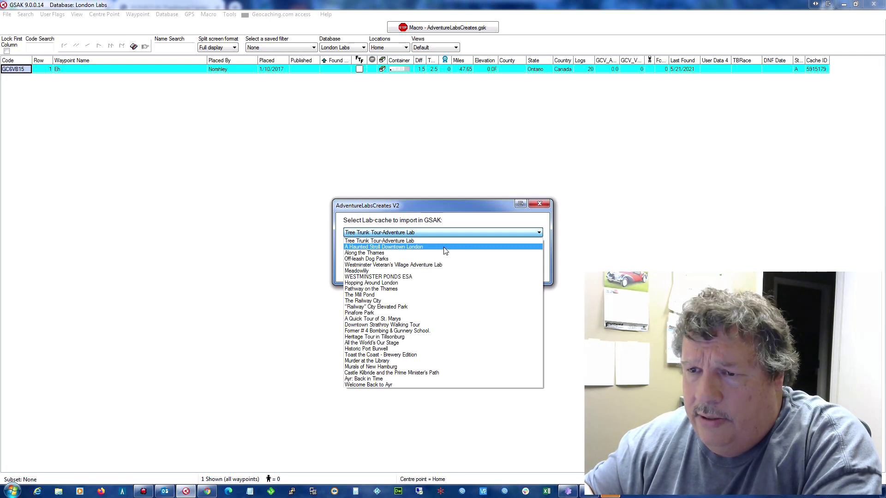
pyautogui.press('Up')
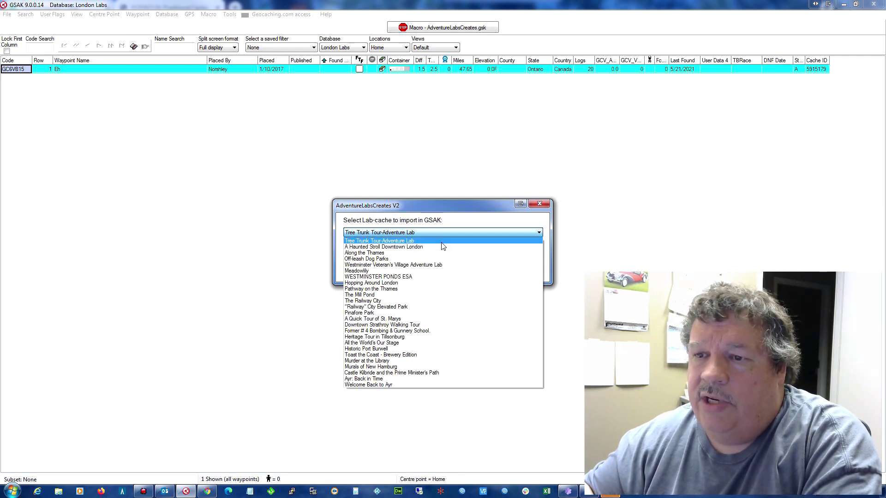
pyautogui.press('Down')
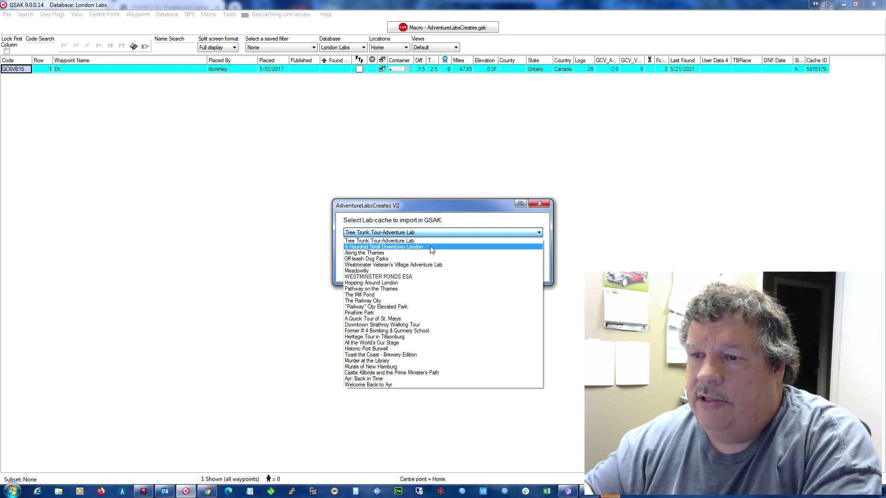
pyautogui.click(424, 250)
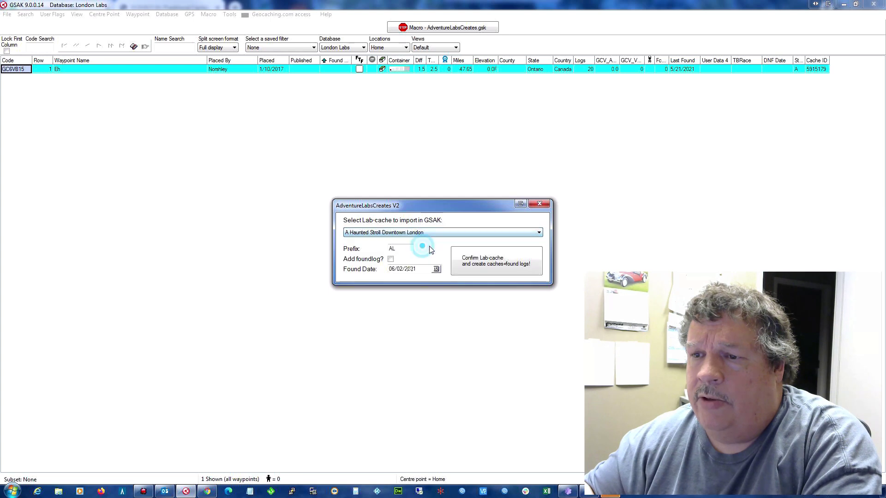
pyautogui.click(474, 263)
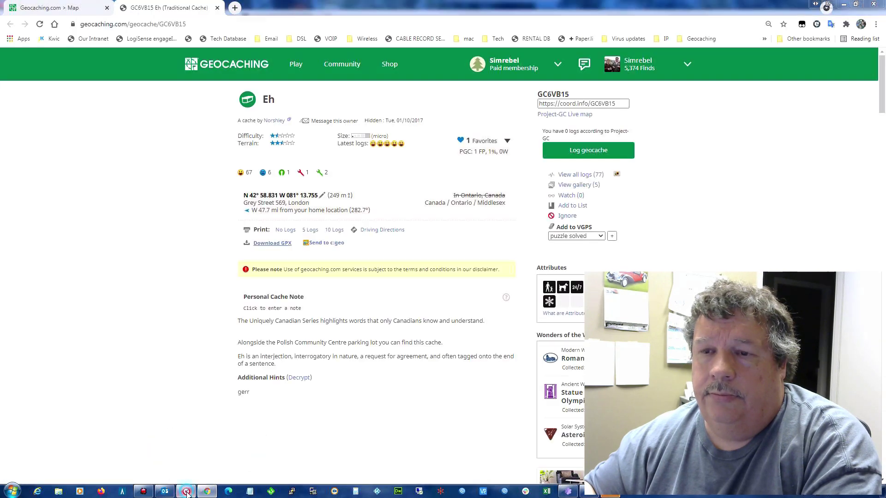
pyautogui.click(451, 309)
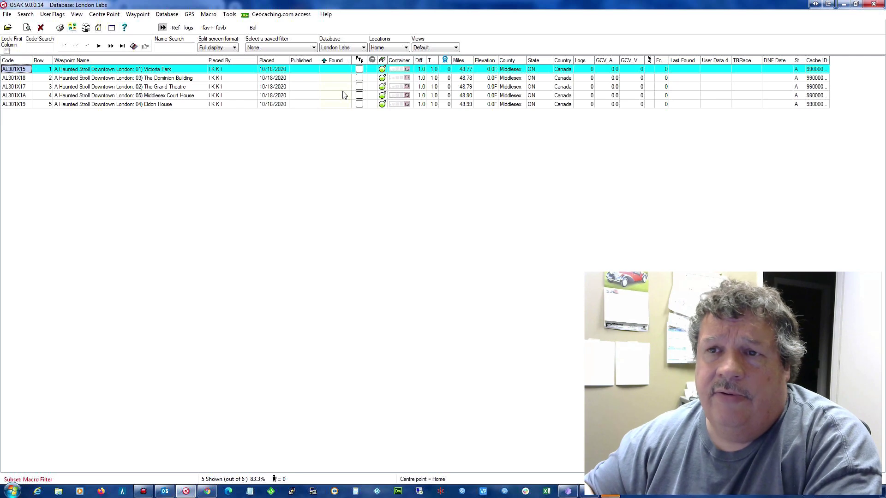
# Run the AdventureLabsCreates macro again and import the lab cache Along the Thames with found logs dated 06/02/2021
pyautogui.click(162, 28)
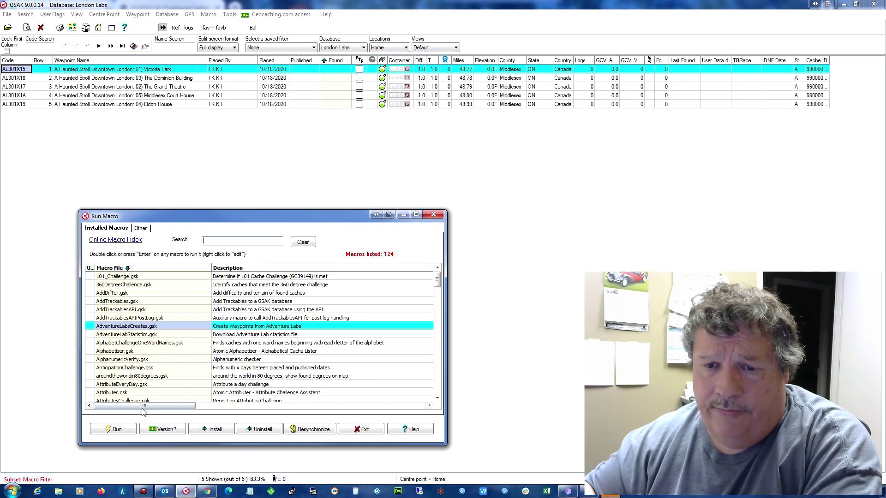
pyautogui.click(115, 429)
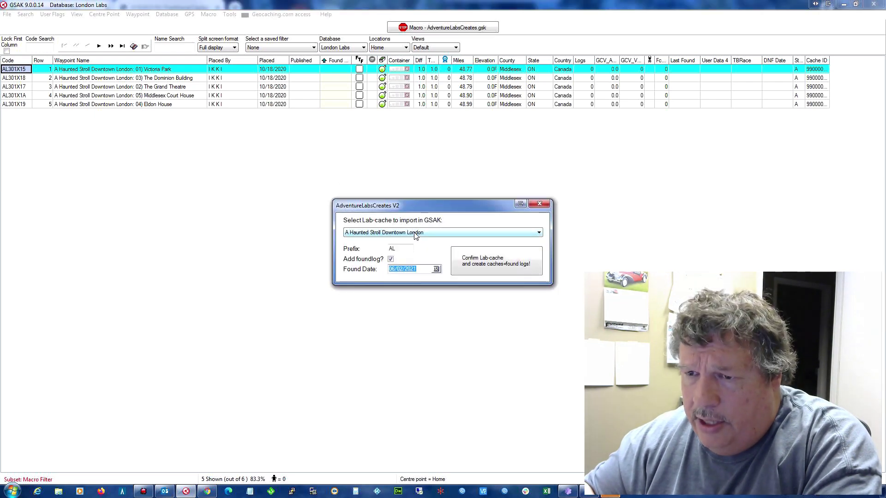
pyautogui.click(415, 235)
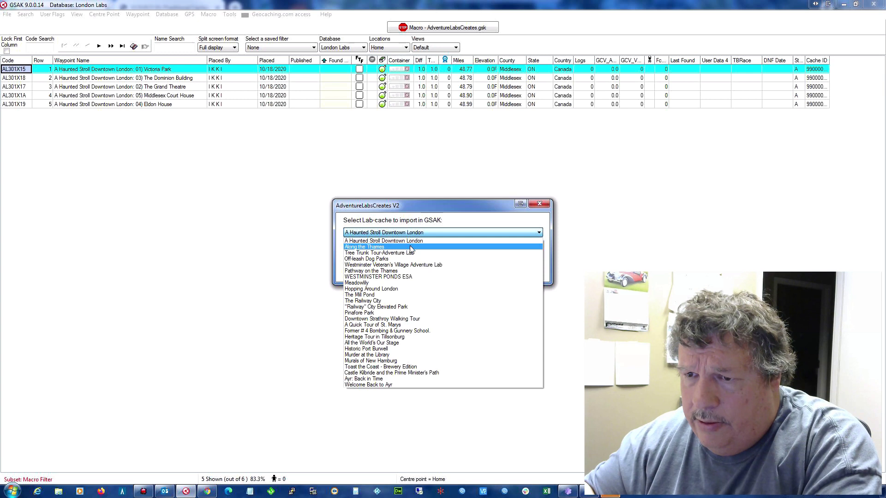
pyautogui.click(410, 247)
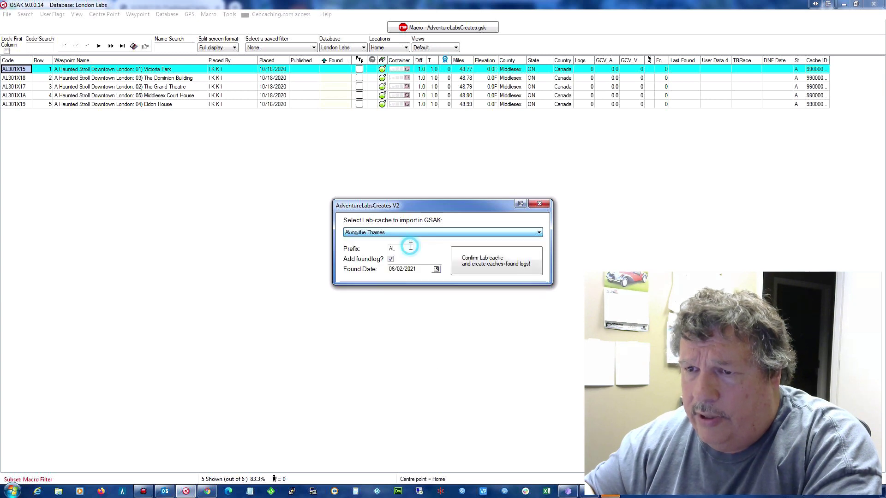
pyautogui.click(484, 264)
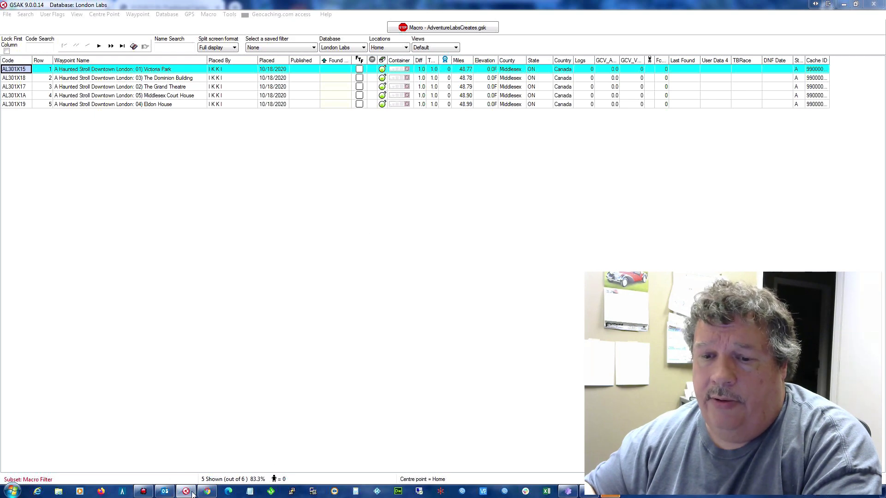
pyautogui.click(208, 492)
pyautogui.click(186, 492)
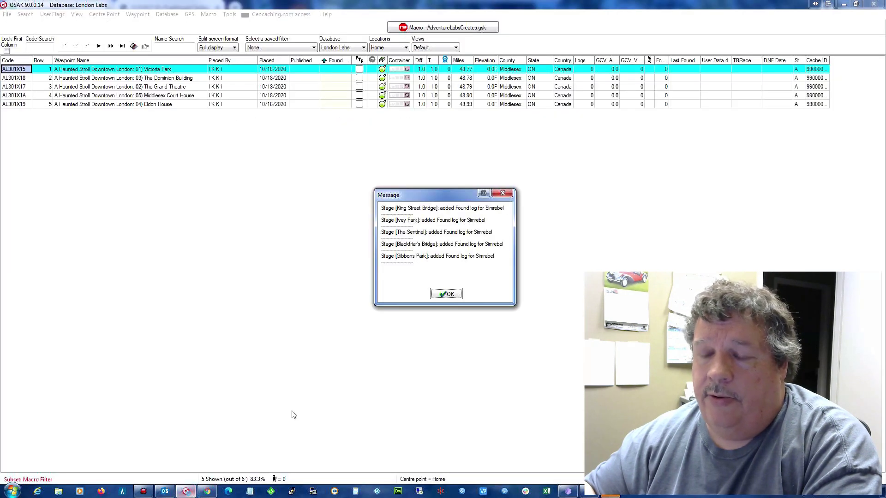
pyautogui.click(447, 295)
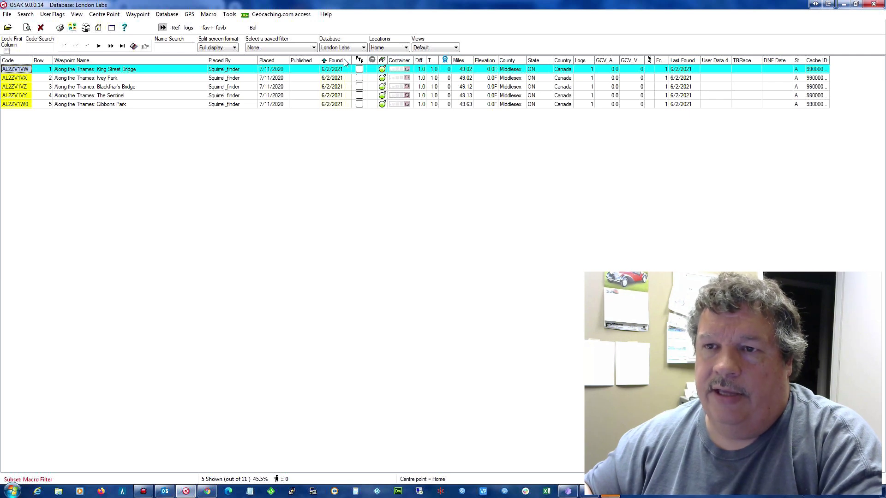
# Reverse the found-date sort order and reselect the London Labs database to list all its waypoints
pyautogui.click(344, 59)
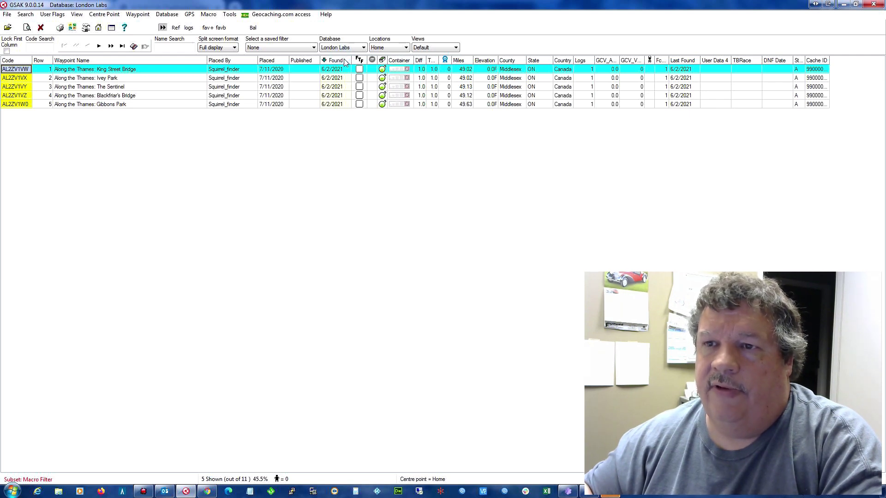
pyautogui.click(339, 49)
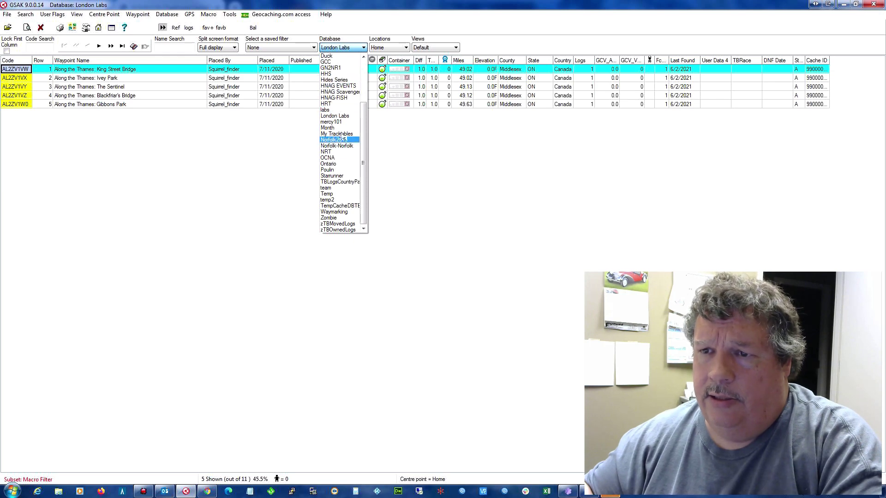
pyautogui.click(342, 116)
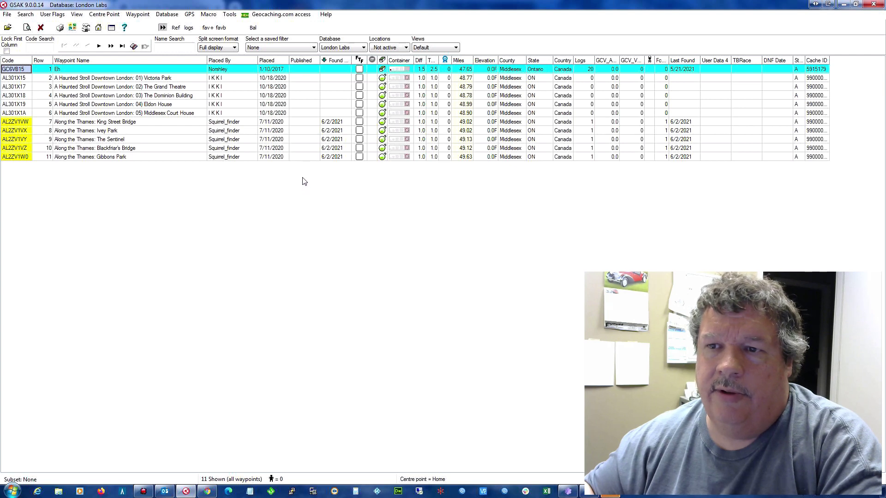
# Delete the Along the Thames waypoints King Street Bridge and Ivey Park from the London Labs database, each as this waypoint only
pyautogui.click(143, 122)
pyautogui.rightClick(143, 123)
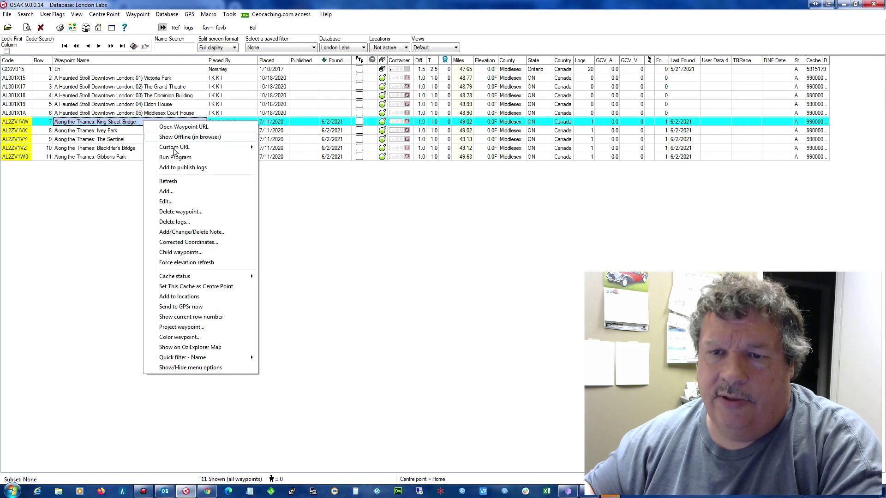
pyautogui.click(178, 212)
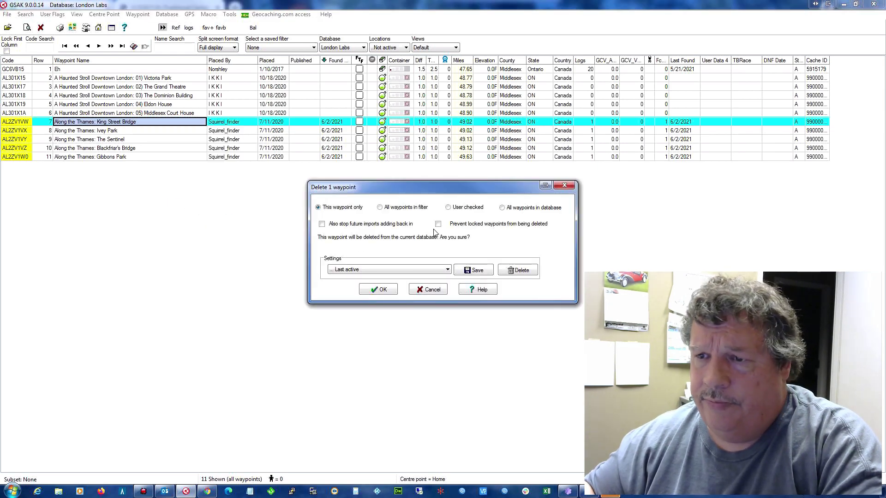
pyautogui.click(380, 289)
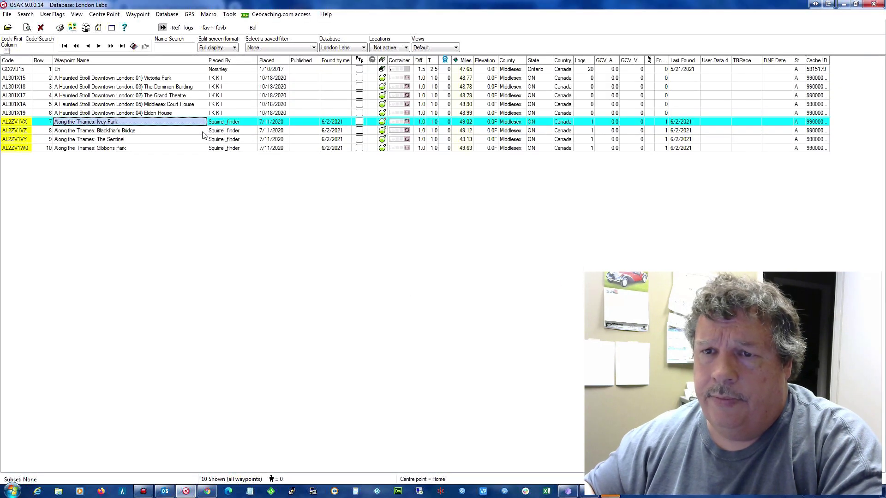
pyautogui.rightClick(199, 123)
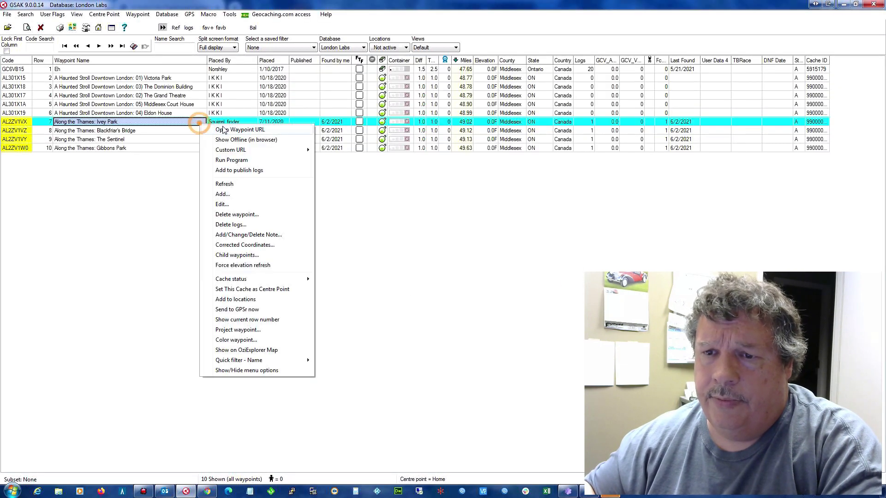
pyautogui.click(236, 214)
pyautogui.click(367, 289)
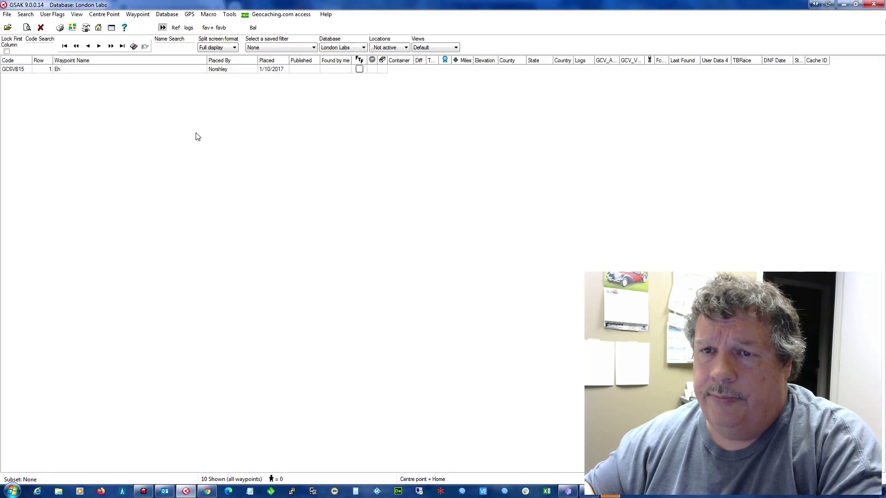
# Delete the remaining Along the Thames waypoints: Blackfriar's Bridge, The Sentinel and Gibbons Park
pyautogui.rightClick(199, 119)
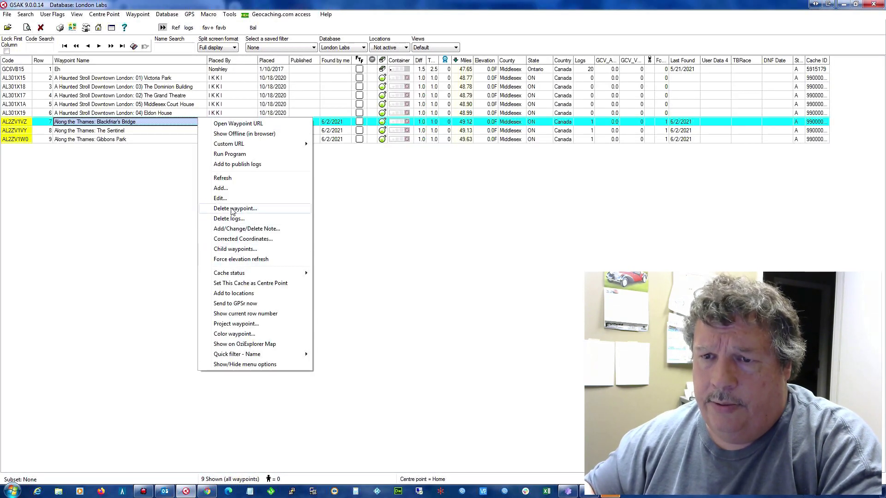
pyautogui.click(233, 210)
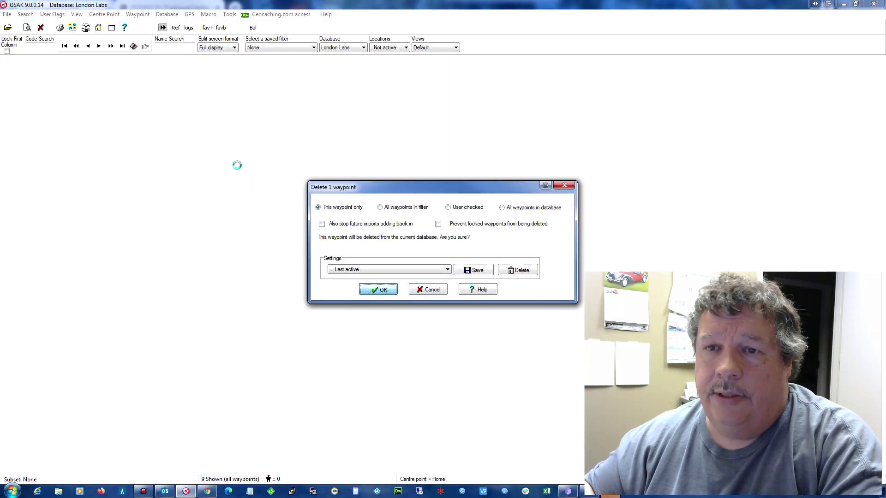
pyautogui.press('Return')
pyautogui.rightClick(210, 121)
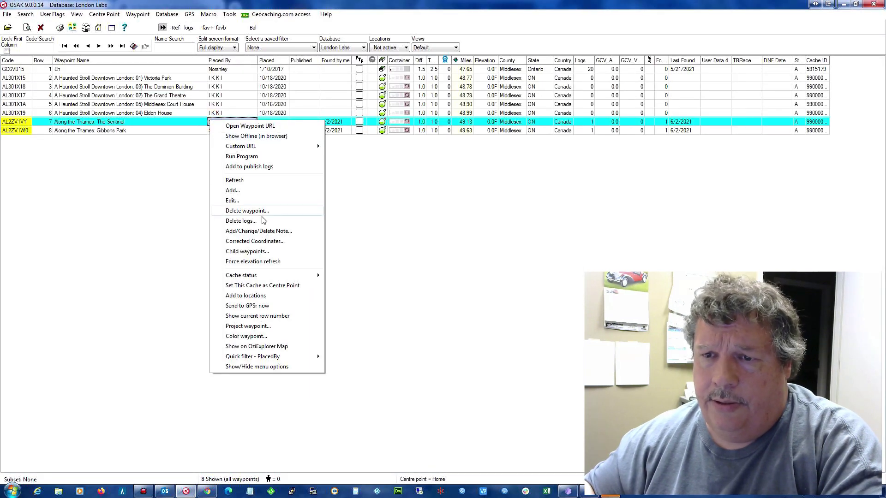
pyautogui.click(253, 211)
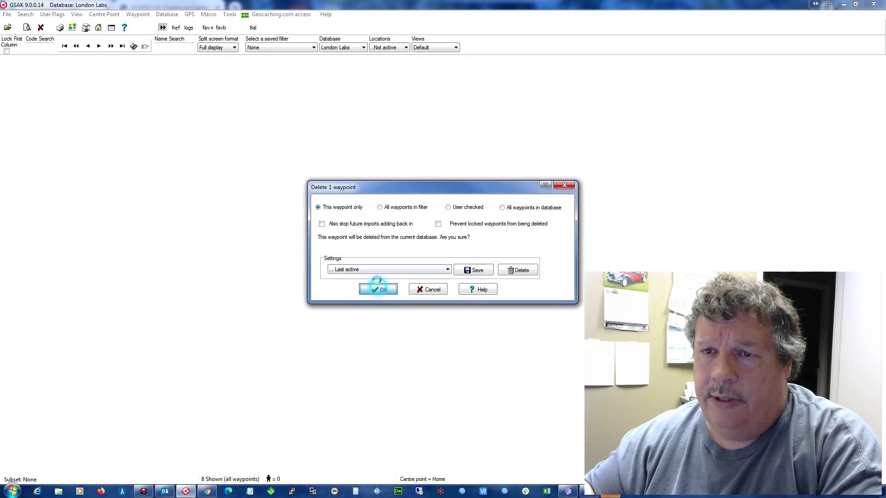
pyautogui.press('Return')
pyautogui.rightClick(220, 126)
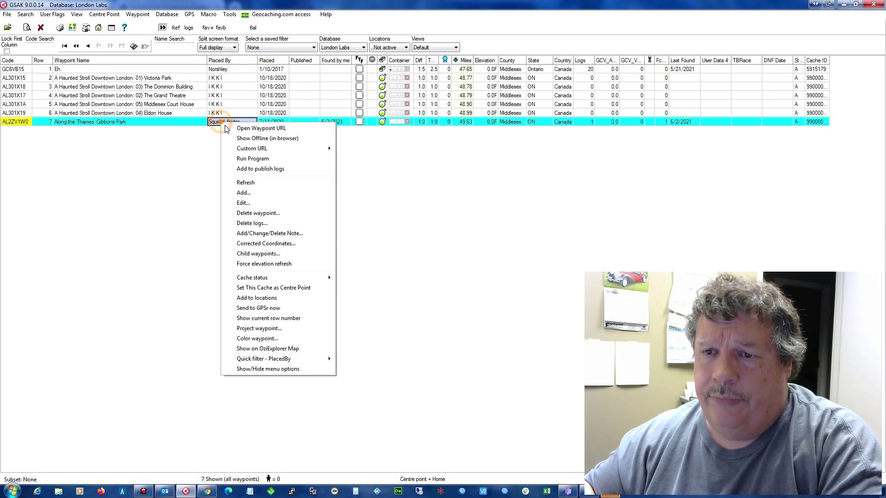
pyautogui.click(254, 212)
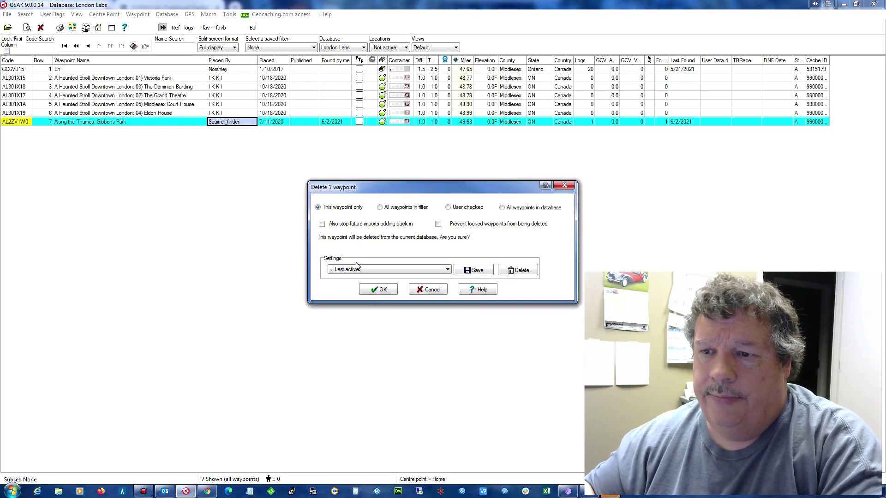
pyautogui.click(379, 286)
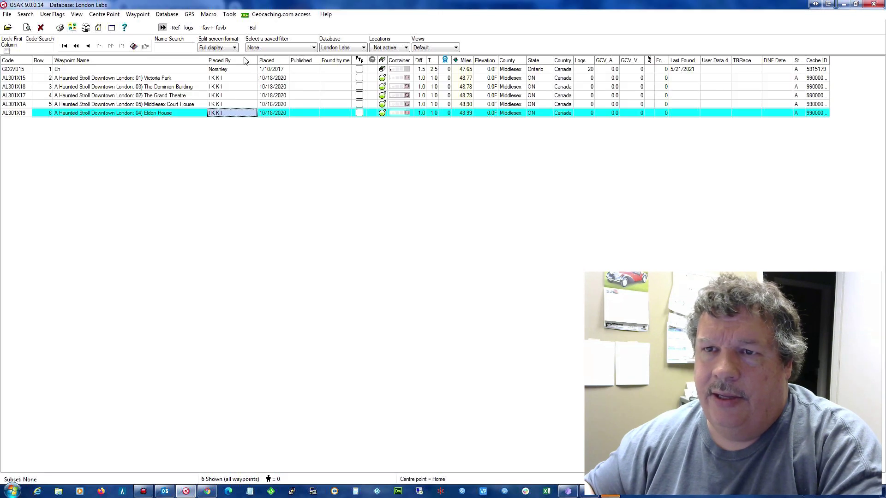
# Delete the traditional cache Eh from the London Labs database
pyautogui.click(196, 72)
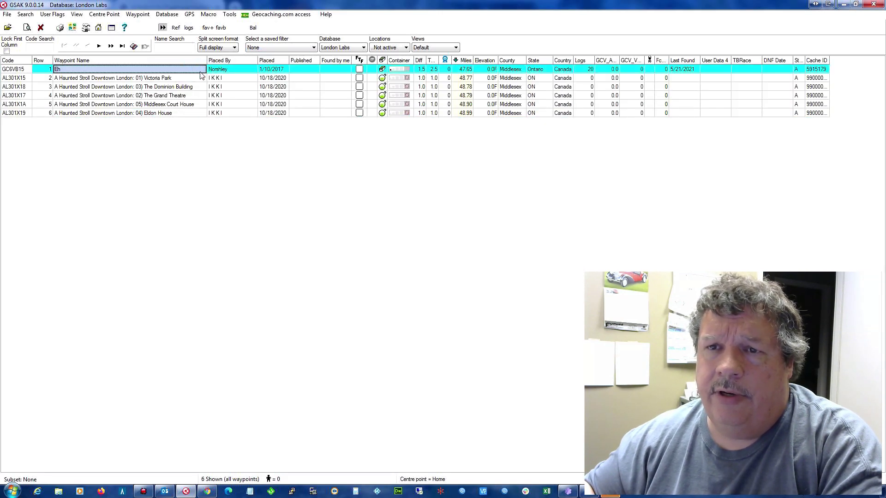
pyautogui.rightClick(199, 69)
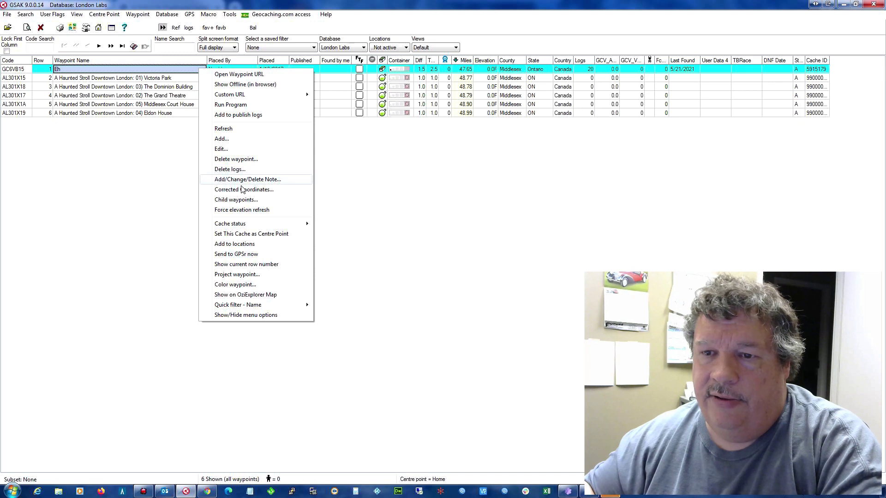
pyautogui.moveTo(248, 224)
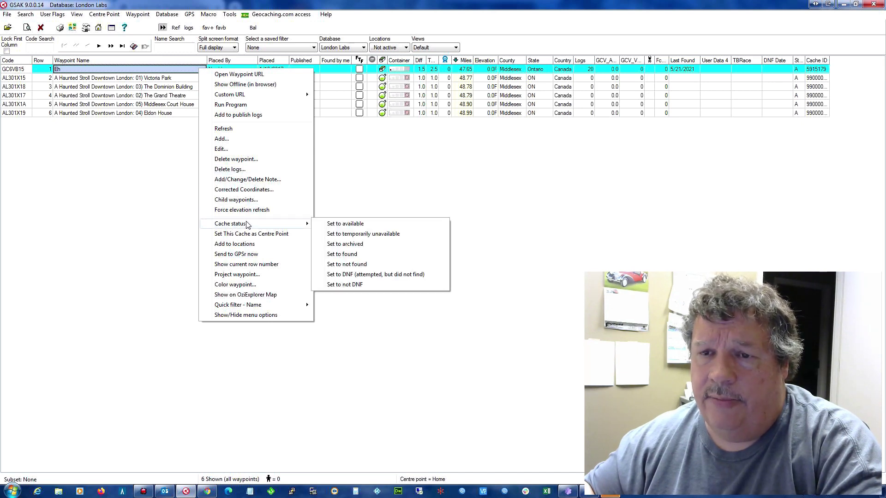
pyautogui.click(248, 160)
pyautogui.click(377, 289)
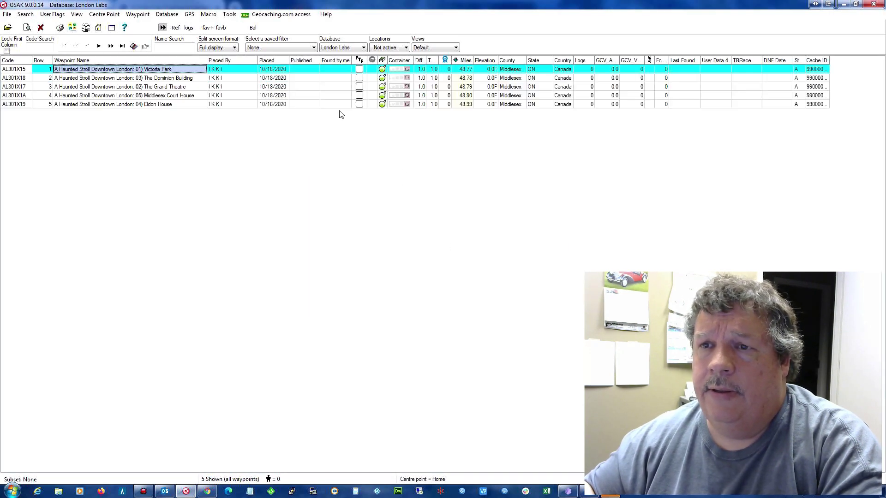
# Import the lab cache Along the Thames without found logs using the AdventureLabsCreates macro, and list all London Labs waypoints with the Home location
pyautogui.click(163, 27)
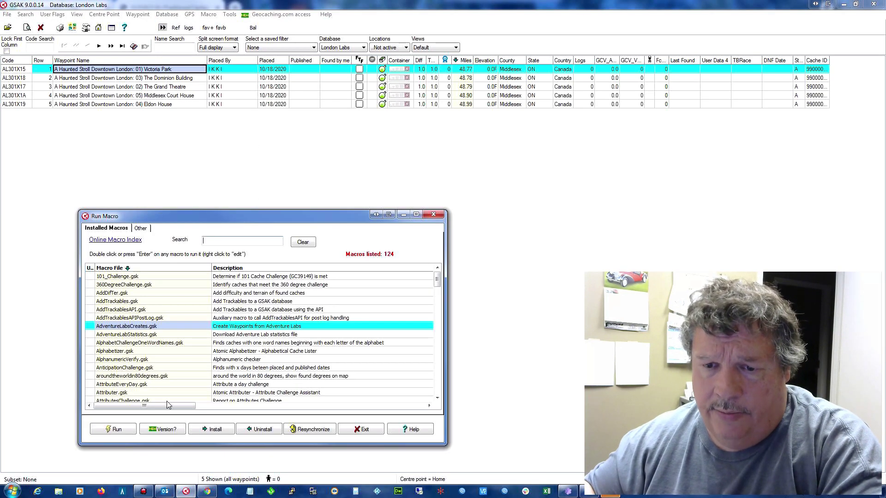
pyautogui.click(115, 429)
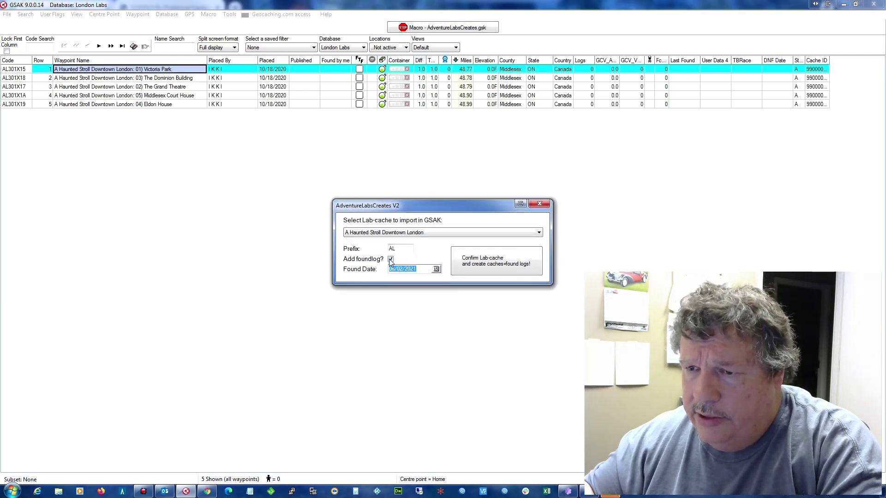
pyautogui.click(391, 260)
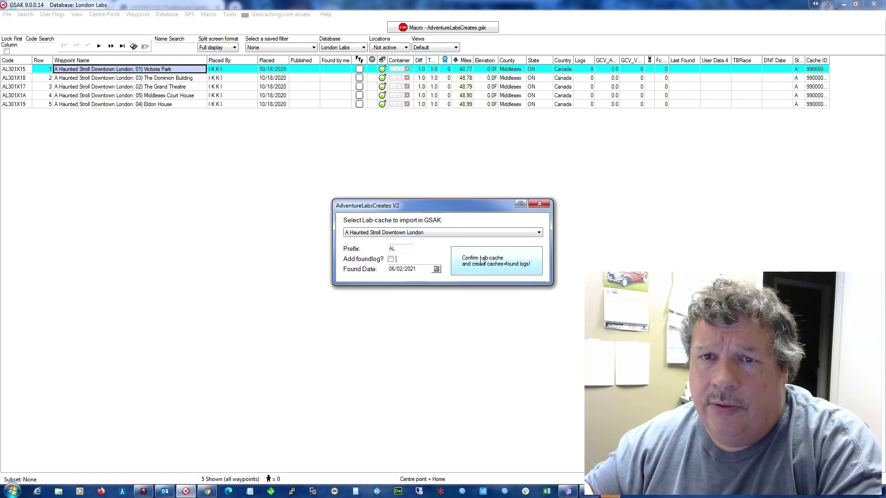
pyautogui.click(461, 232)
pyautogui.click(446, 248)
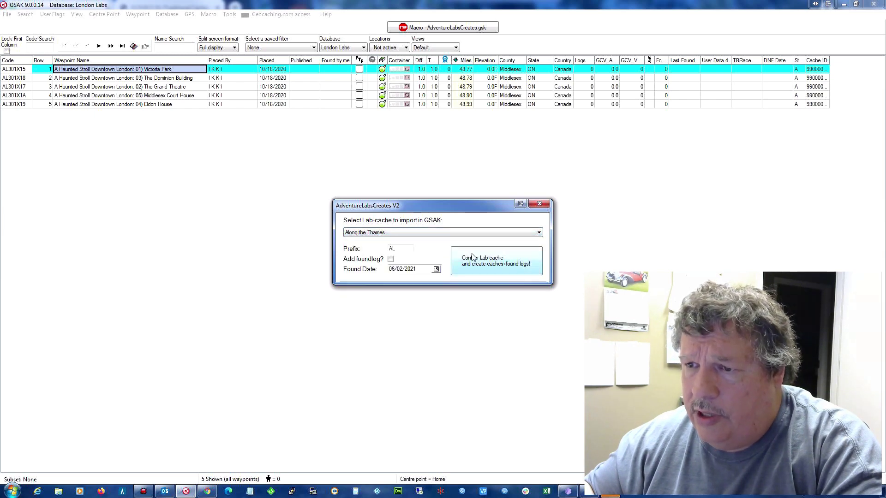
pyautogui.click(480, 263)
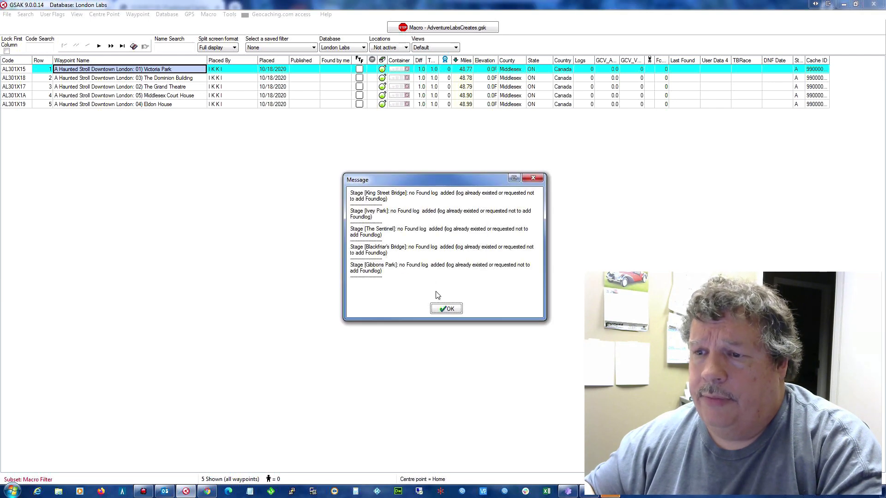
pyautogui.click(444, 309)
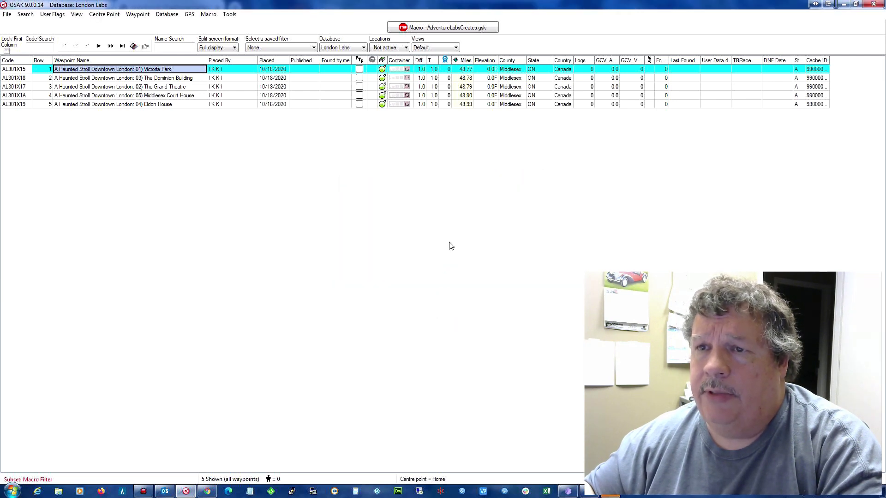
pyautogui.click(341, 47)
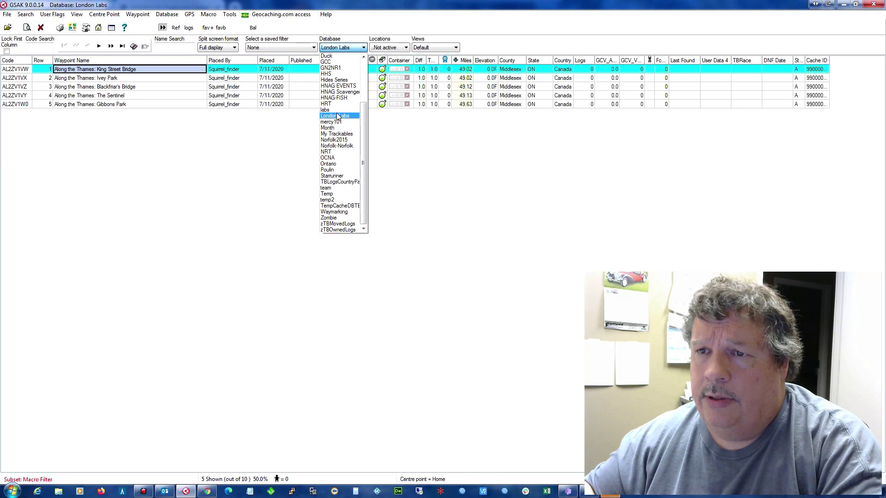
pyautogui.click(420, 173)
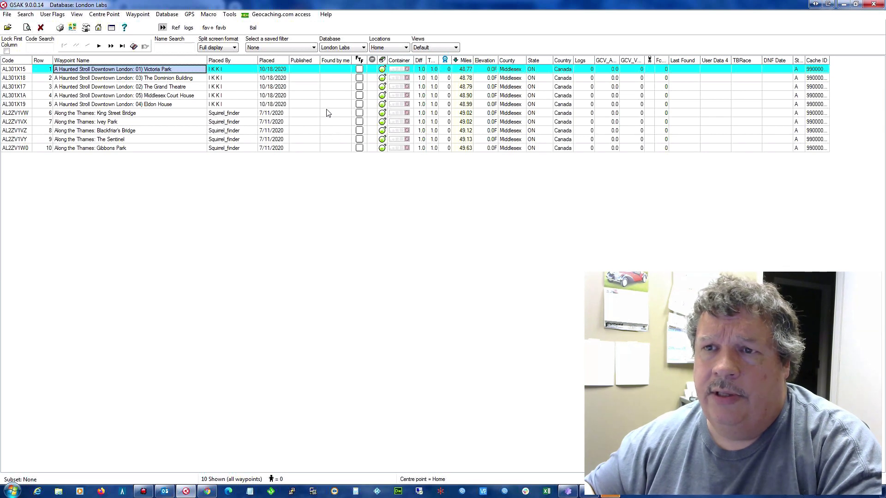
# Import the lab cache Off-leash Dog Parks without found logs using the AdventureLabsCreates macro, and reselect the London Labs database to list all waypoints
pyautogui.click(163, 27)
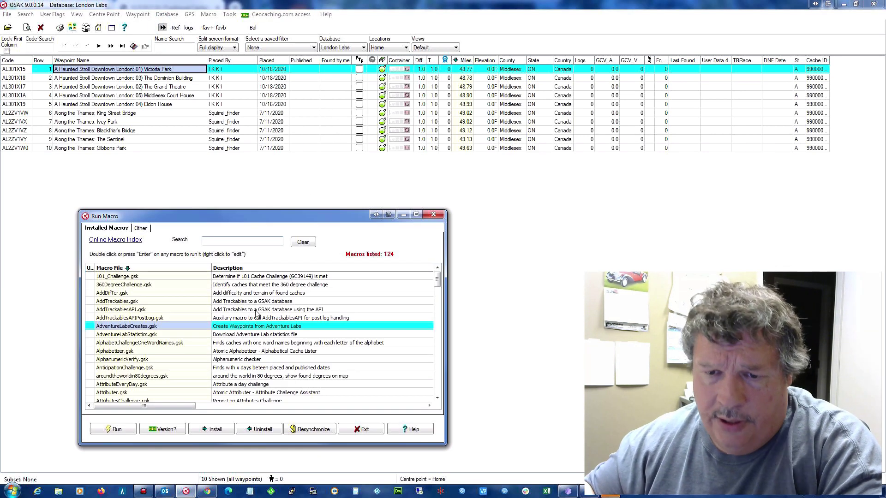
pyautogui.click(116, 429)
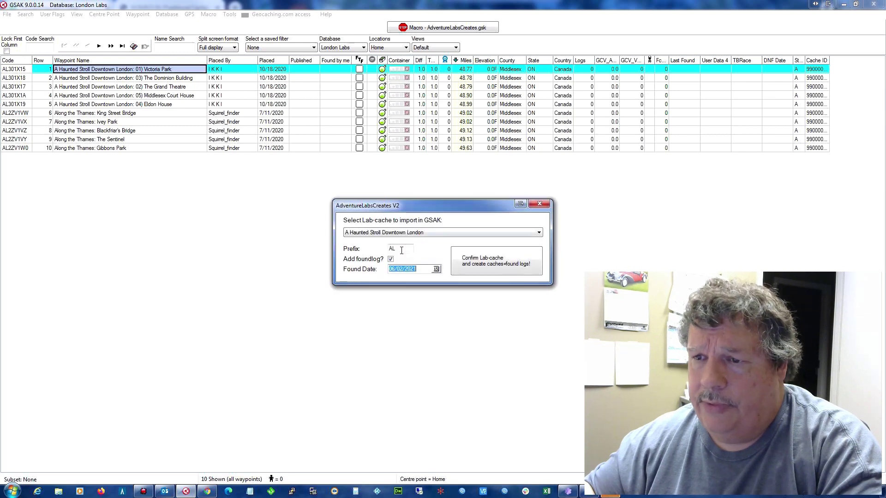
pyautogui.click(391, 259)
pyautogui.click(446, 233)
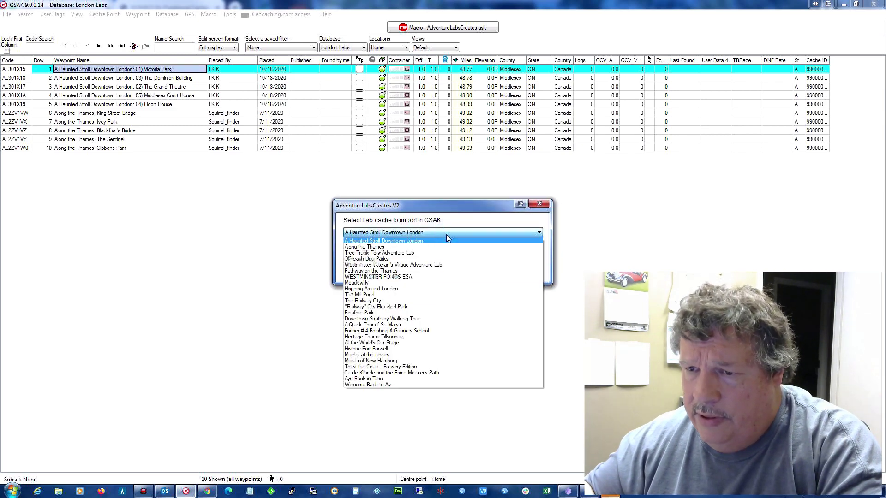
pyautogui.click(424, 259)
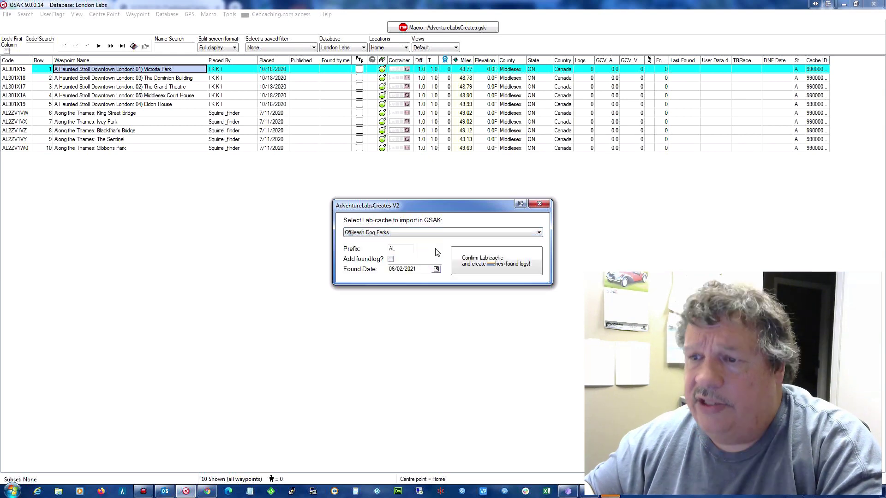
pyautogui.click(478, 265)
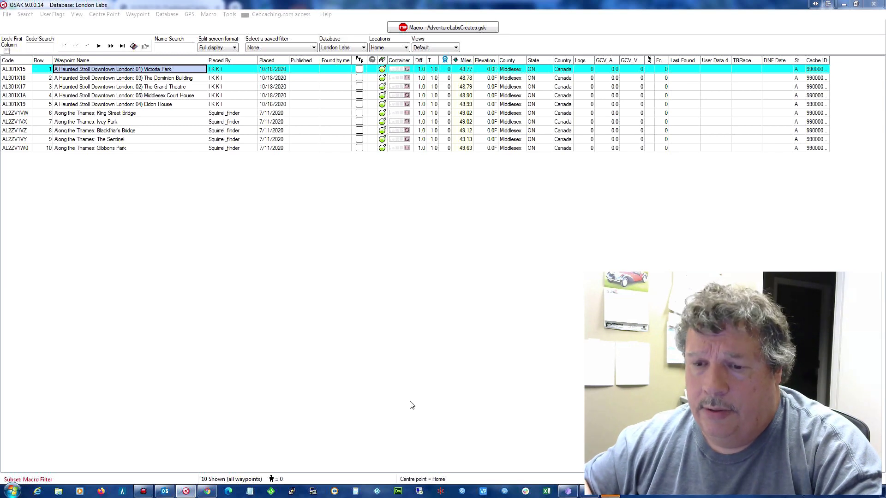
pyautogui.click(206, 492)
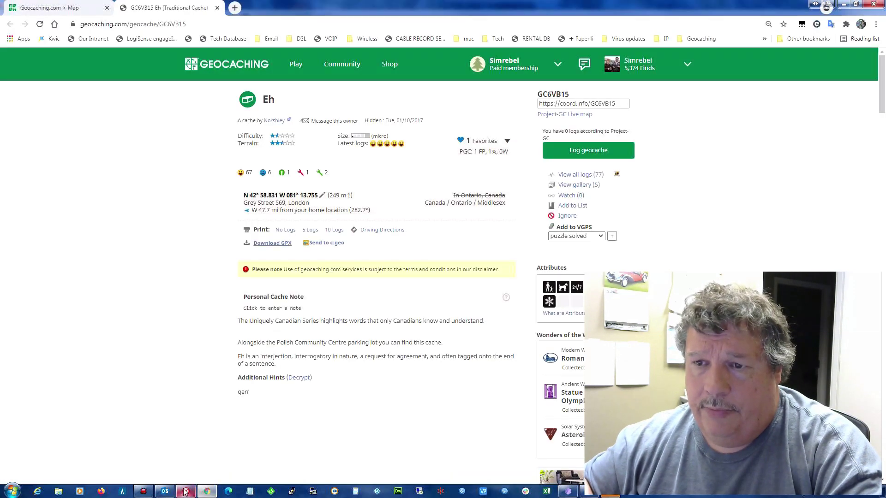
pyautogui.click(186, 492)
pyautogui.click(456, 313)
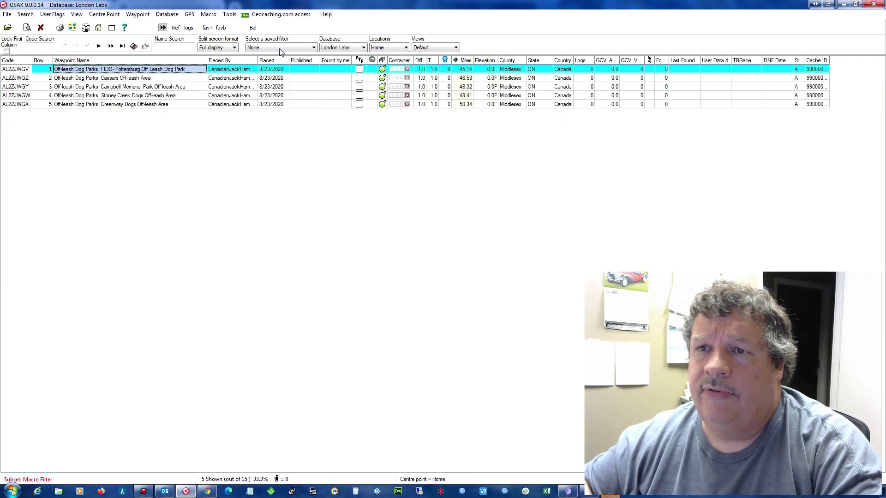
pyautogui.click(333, 49)
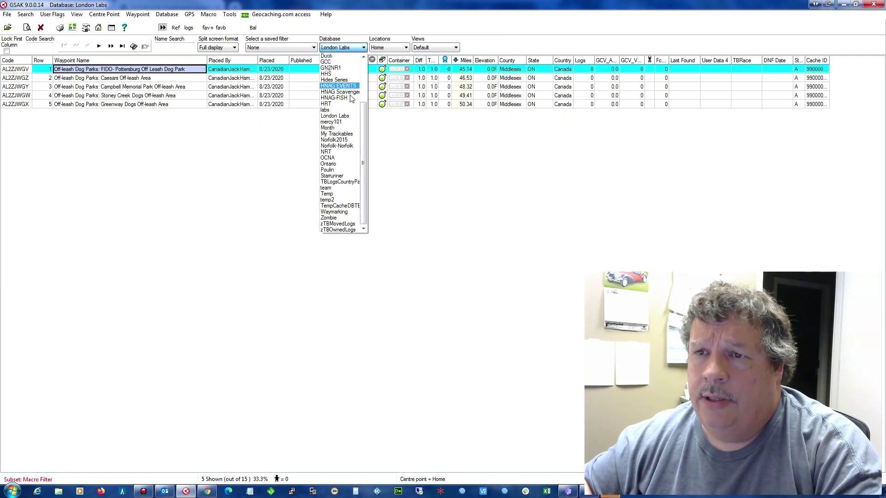
pyautogui.click(337, 116)
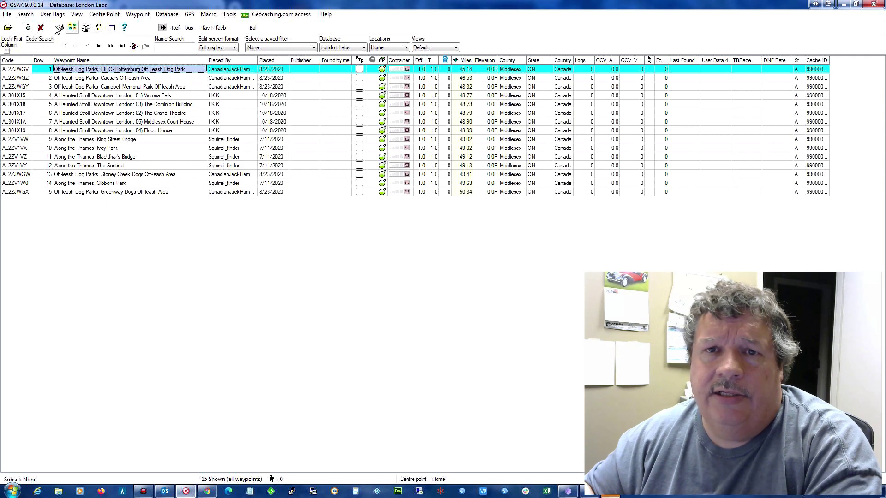
# Export the London Labs waypoints as a GPX file to C:\Dropbox\londonslabs.gpx with the default export options
pyautogui.click(8, 14)
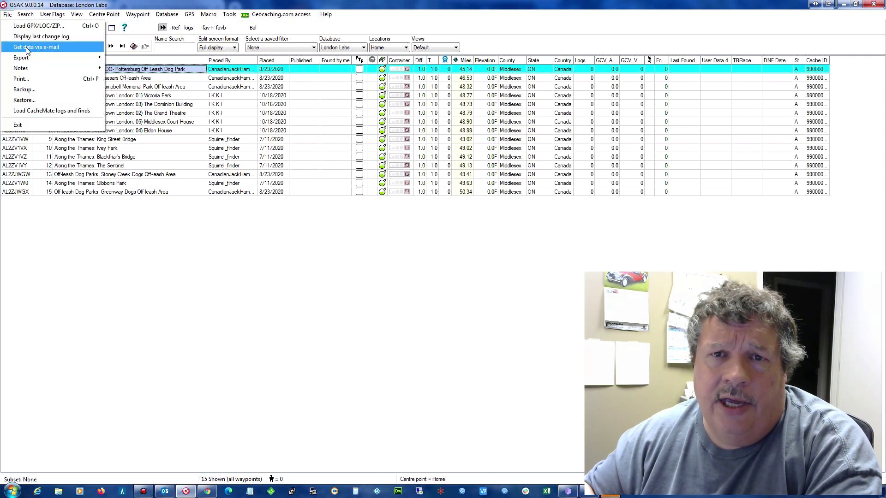
pyautogui.moveTo(31, 56)
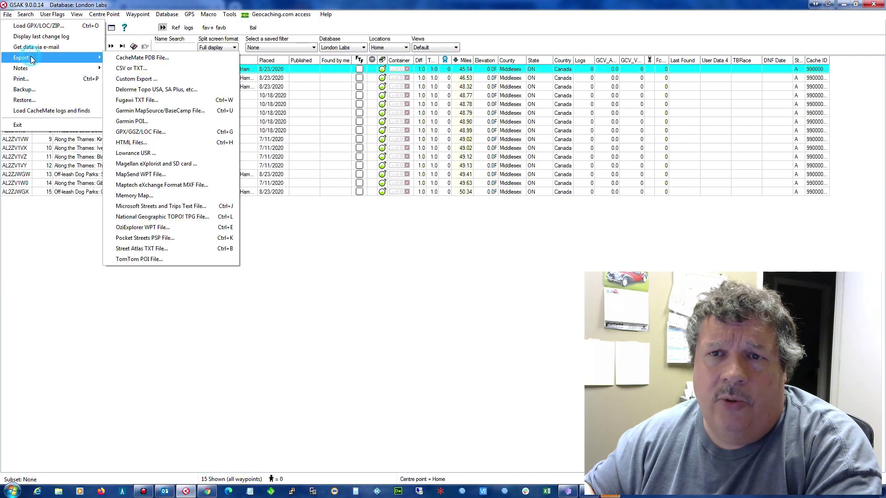
pyautogui.click(161, 132)
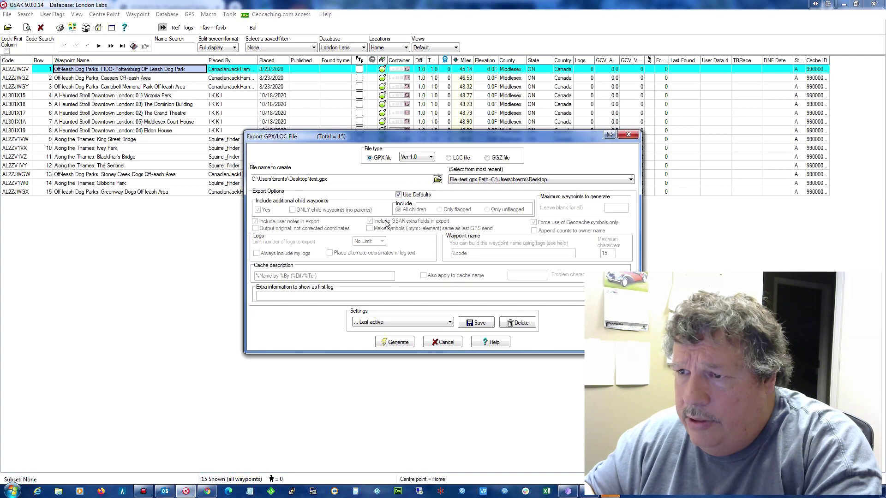
pyautogui.click(613, 181)
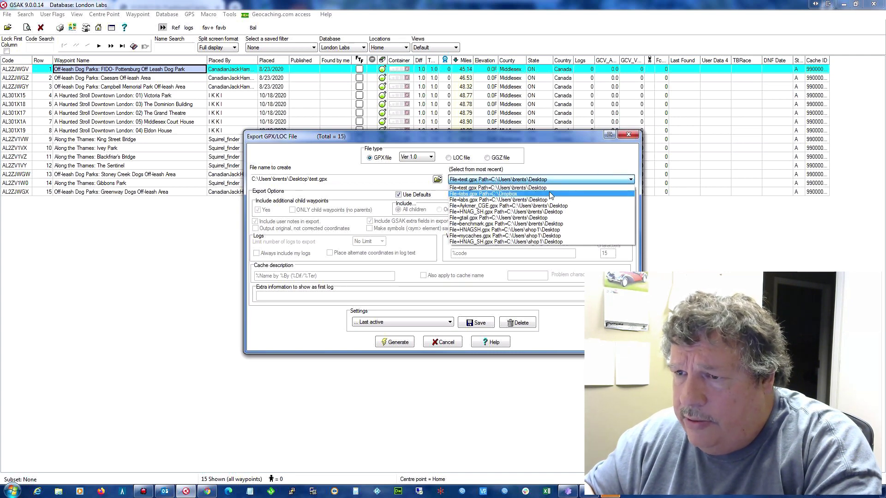
pyautogui.click(534, 194)
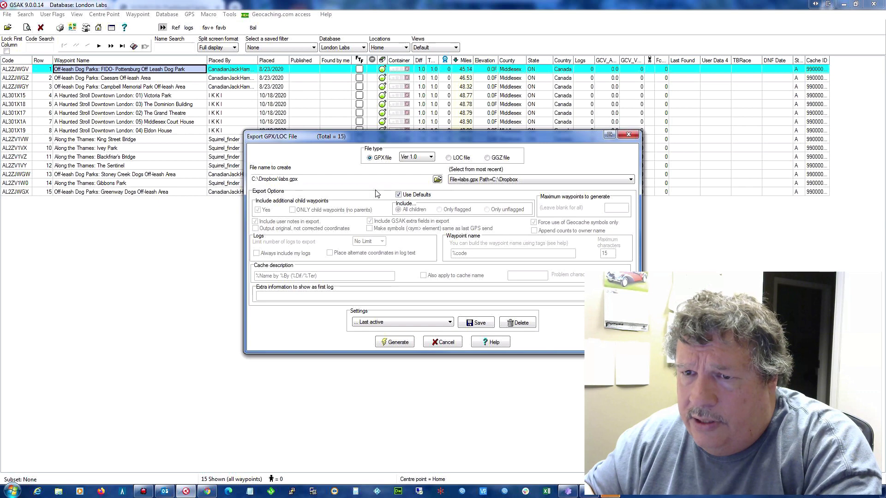
pyautogui.doubleClick(288, 180)
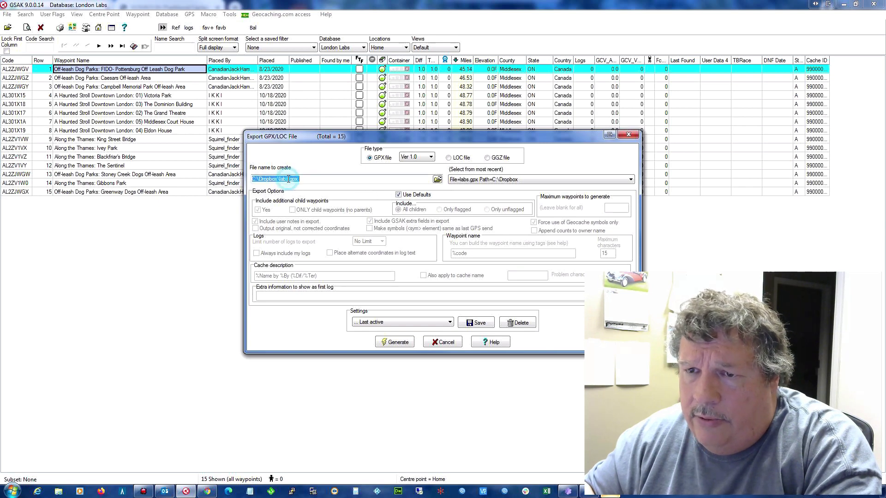
pyautogui.click(282, 179)
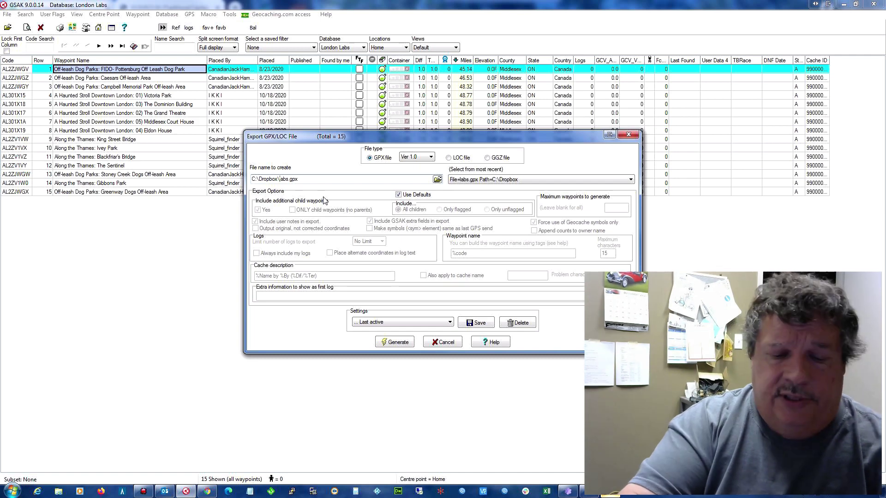
pyautogui.write('londonsl')
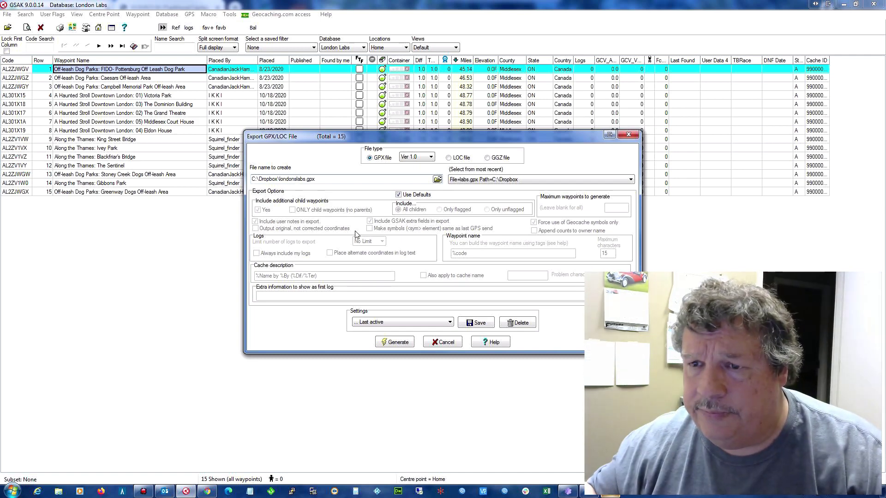
pyautogui.click(398, 342)
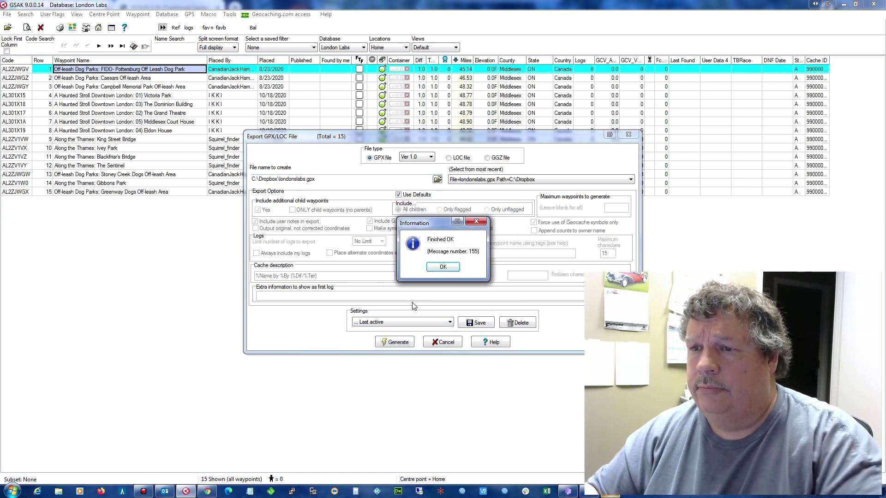
pyautogui.click(443, 267)
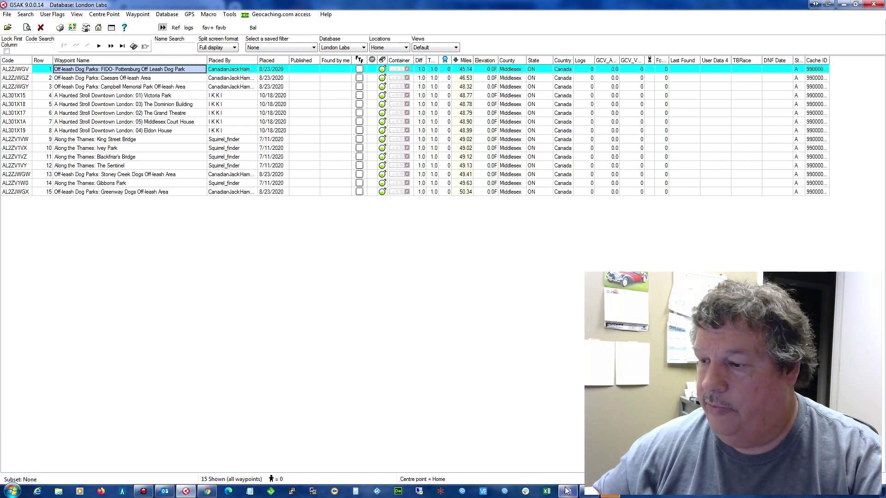
# Switch to c:geo in Samsung DeX, open the stored London Labs list and start a GPX import into it
pyautogui.moveTo(569, 493)
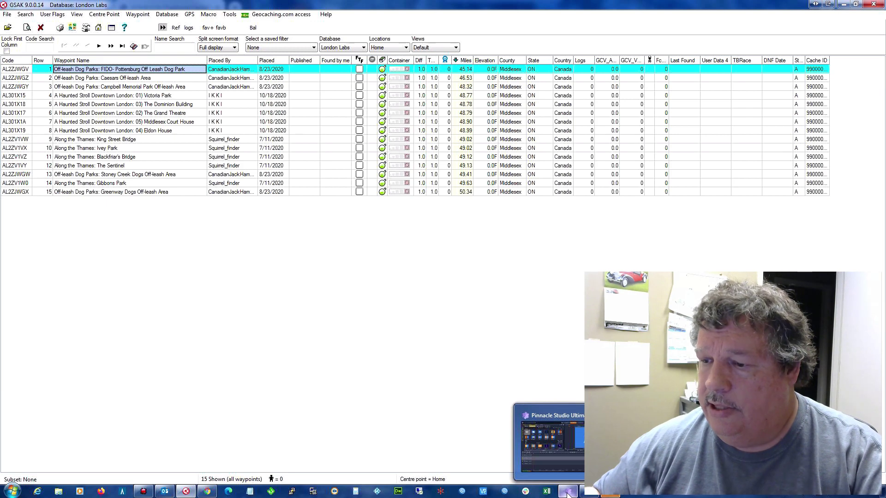
pyautogui.moveTo(609, 493)
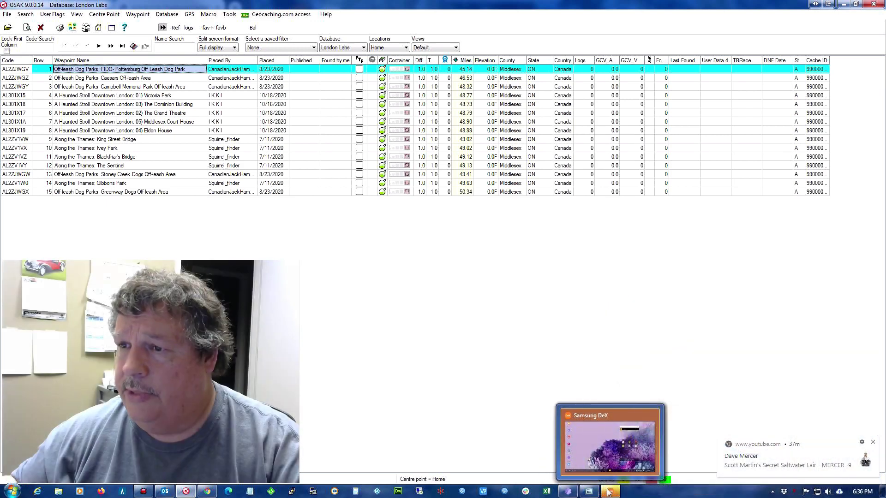
pyautogui.click(609, 493)
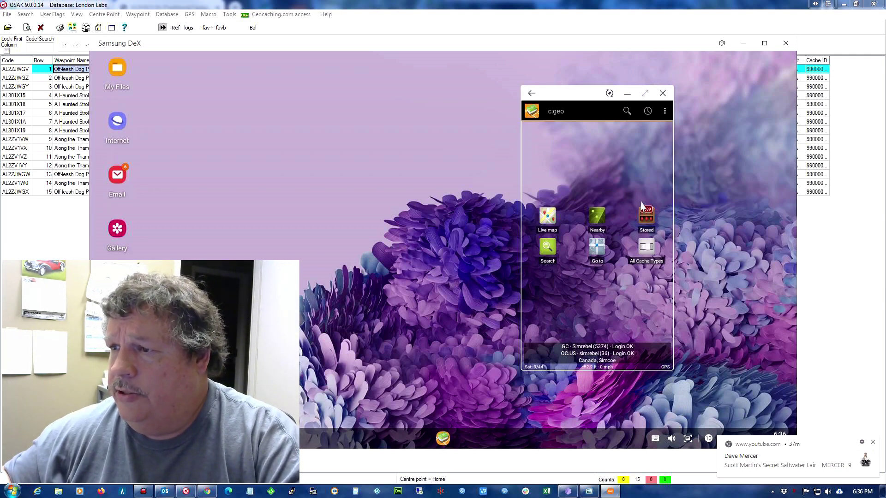
pyautogui.click(651, 221)
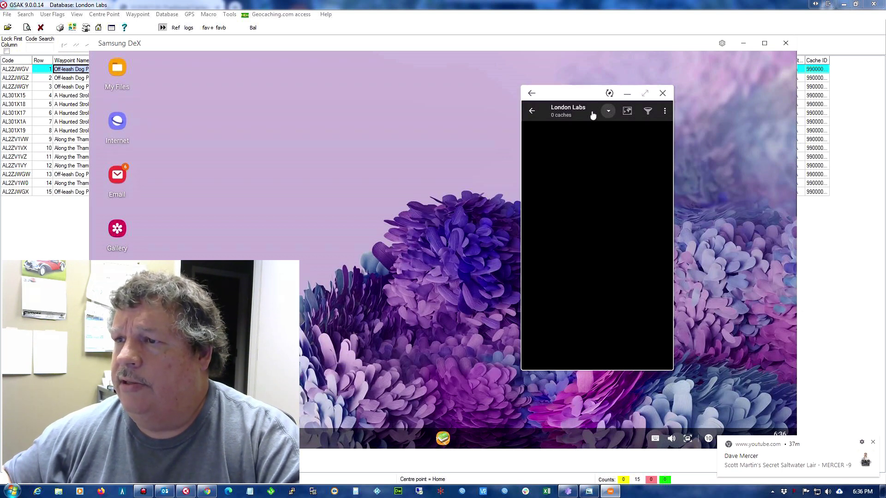
pyautogui.click(665, 111)
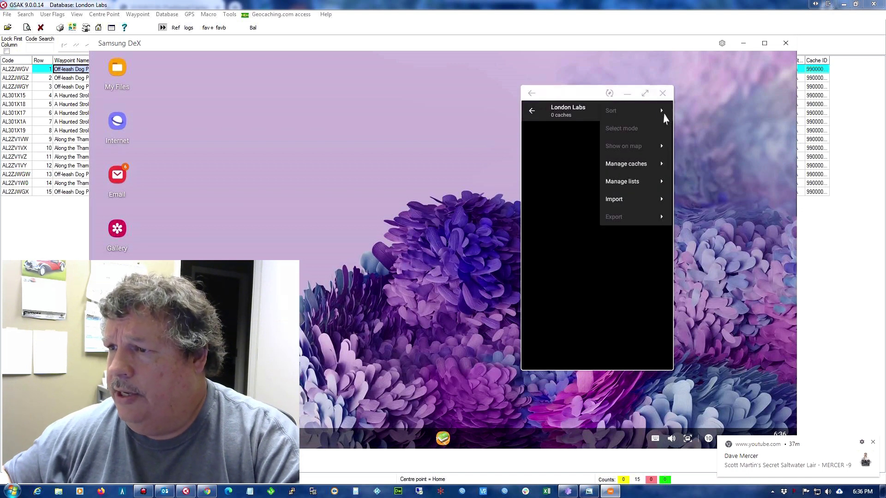
pyautogui.click(635, 199)
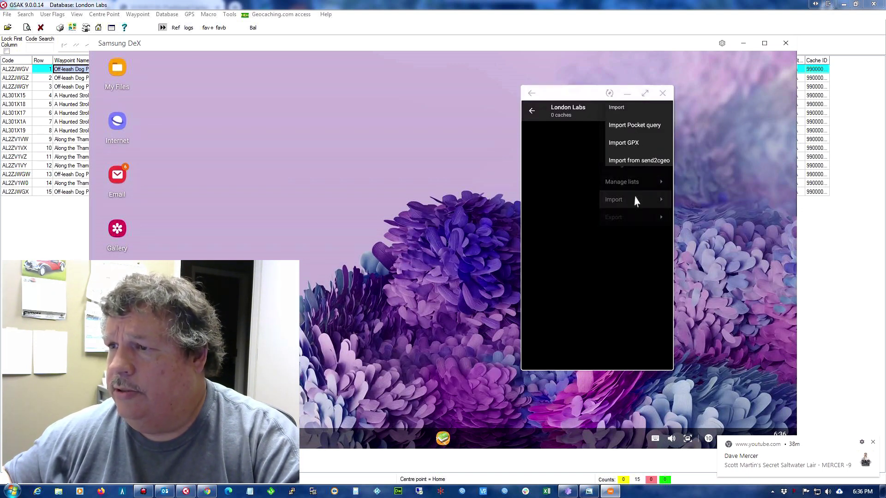
pyautogui.click(629, 148)
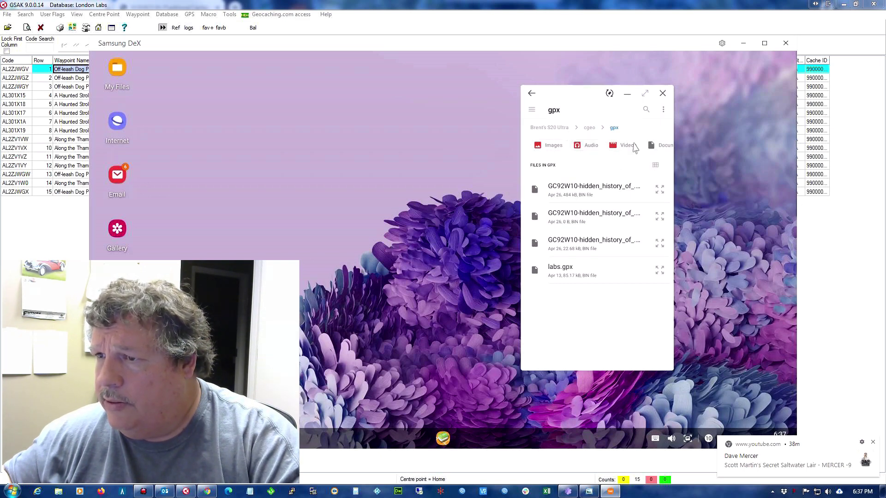
pyautogui.click(657, 166)
pyautogui.click(657, 165)
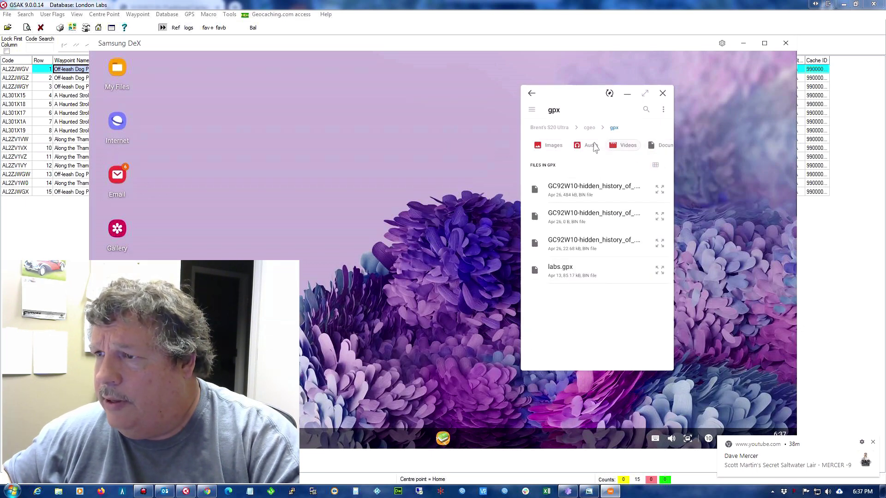
pyautogui.click(665, 145)
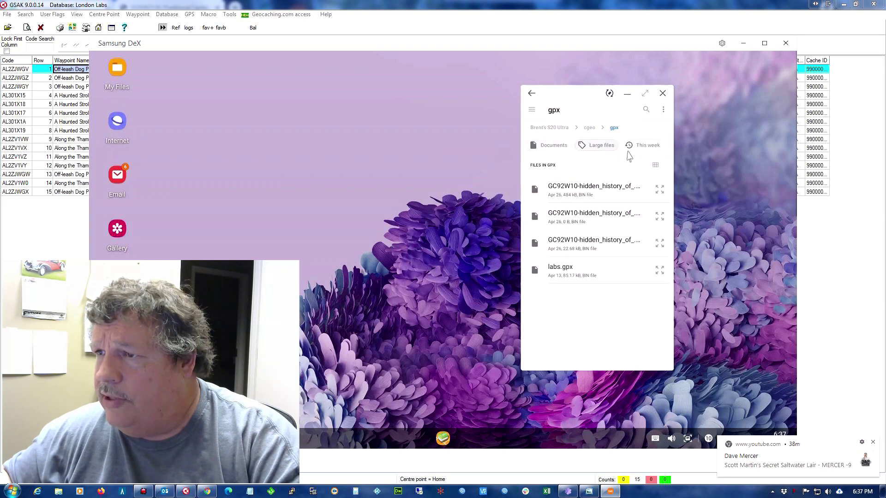
pyautogui.hscroll(-3, 574, 146)
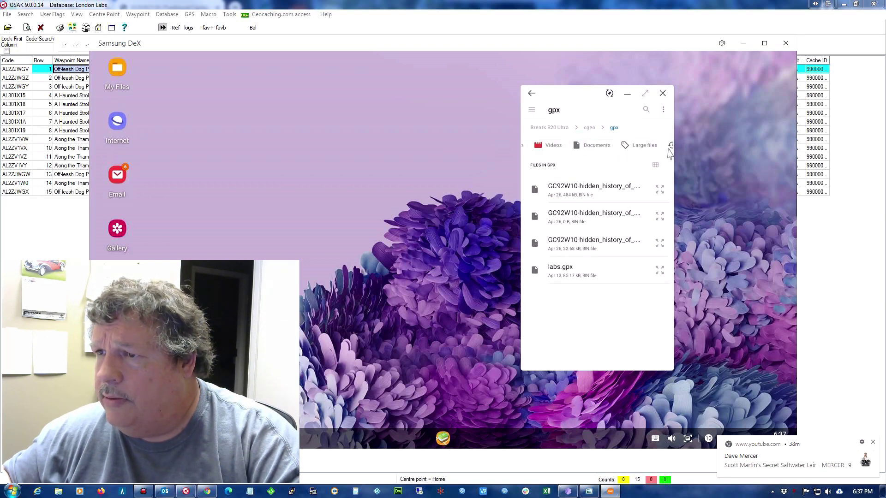
pyautogui.hscroll(-1, 573, 147)
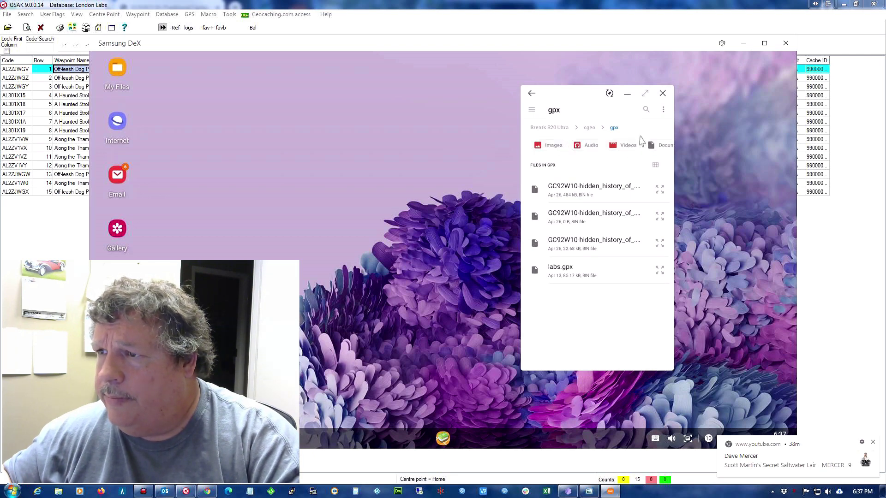
pyautogui.click(664, 111)
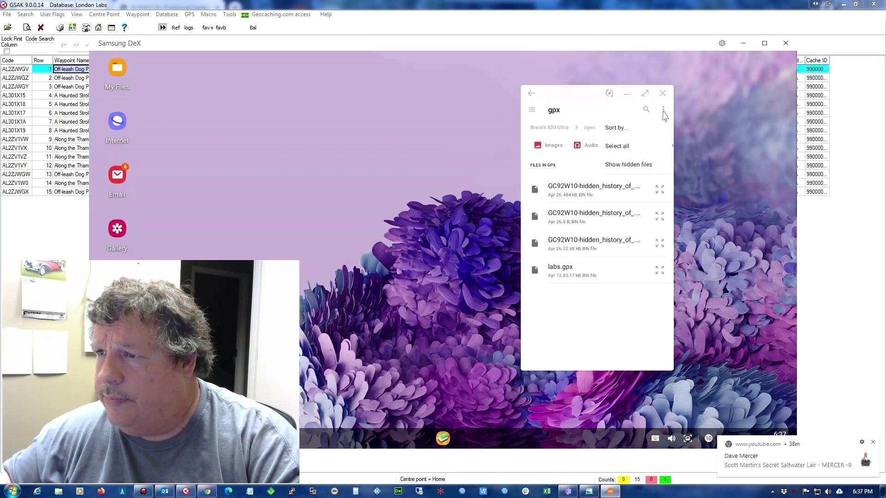
pyautogui.click(532, 114)
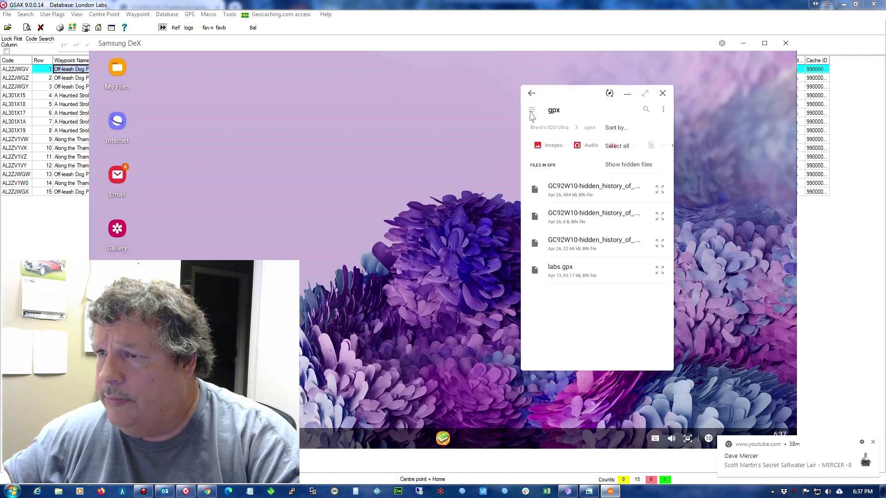
# Import londonslabs.gpx from the Dropbox storage into the London Labs list
pyautogui.click(531, 111)
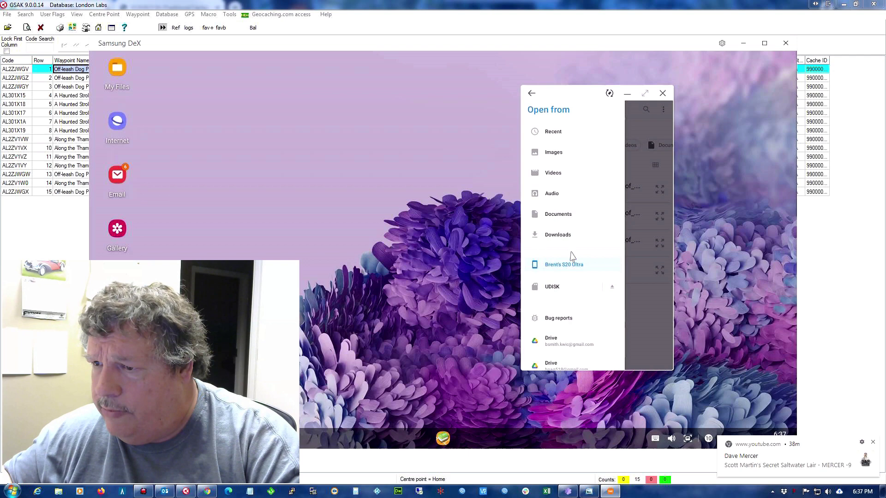
pyautogui.scroll(-3, 571, 253)
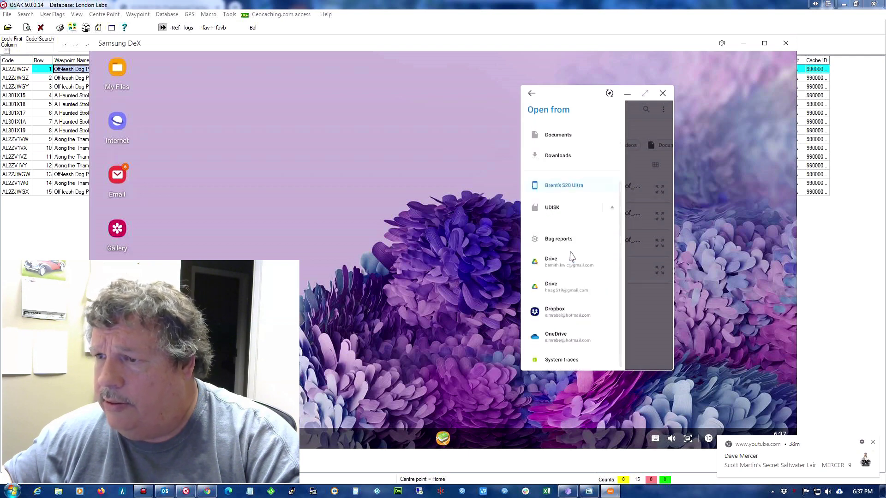
pyautogui.click(566, 314)
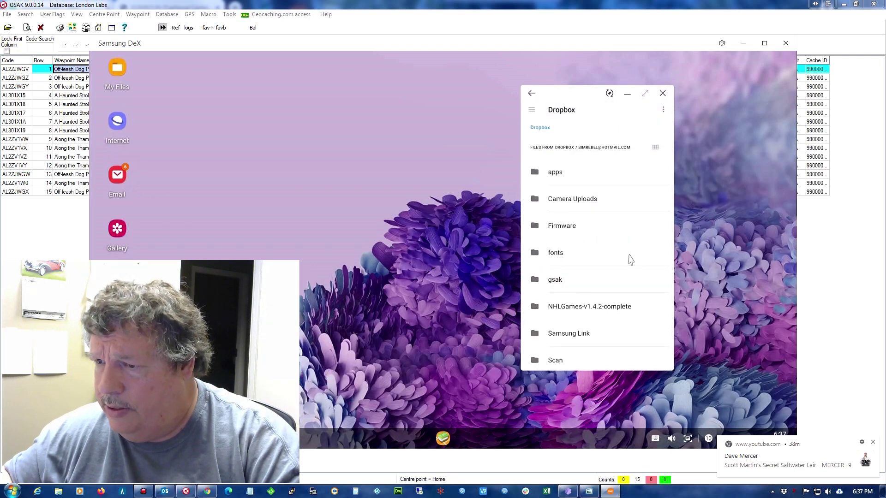
pyautogui.scroll(-2, 624, 261)
pyautogui.scroll(-2, 623, 264)
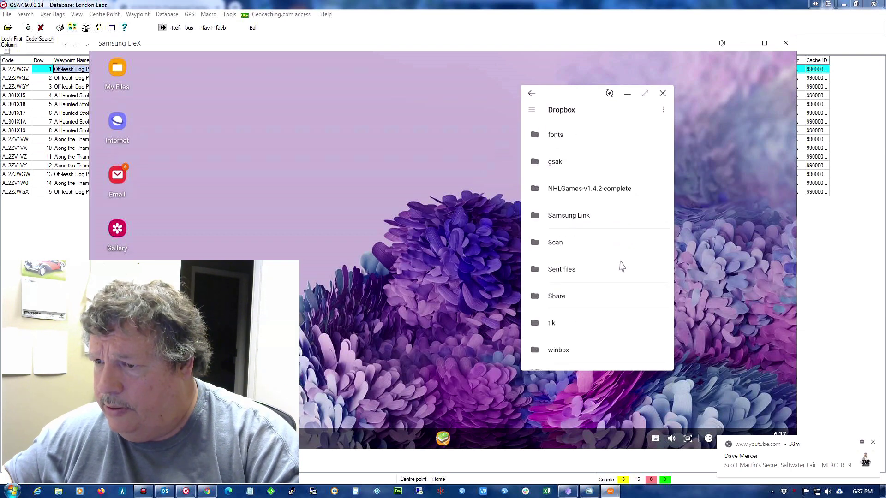
pyautogui.scroll(-1, 621, 267)
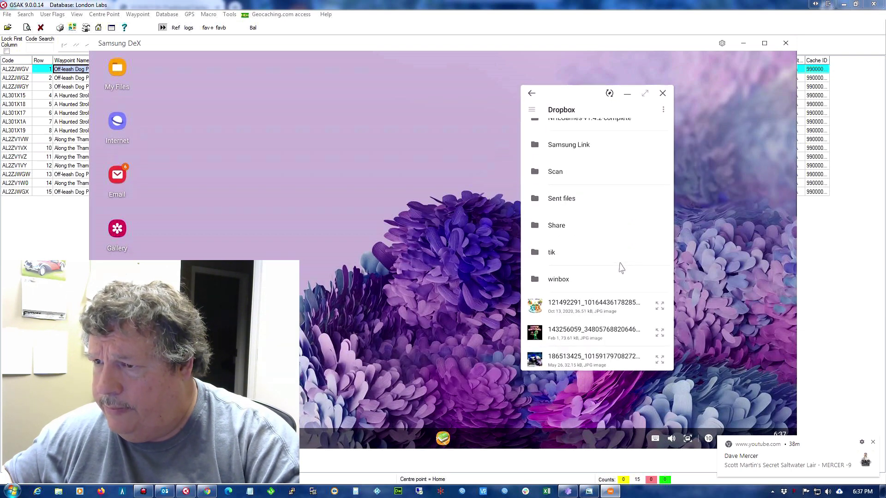
pyautogui.scroll(-7, 621, 267)
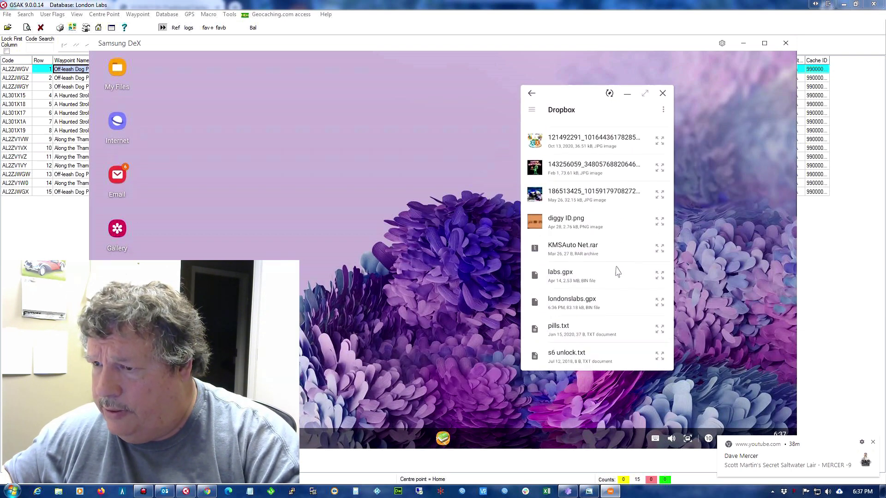
pyautogui.scroll(-1, 618, 271)
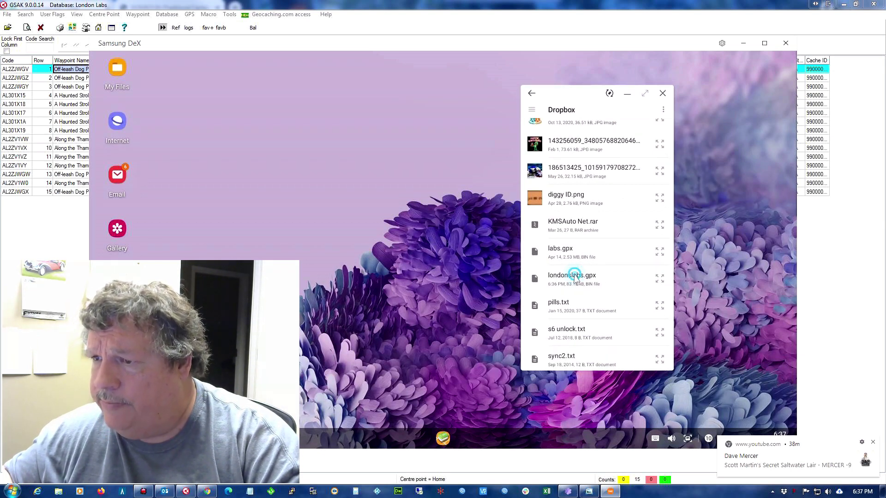
pyautogui.click(549, 277)
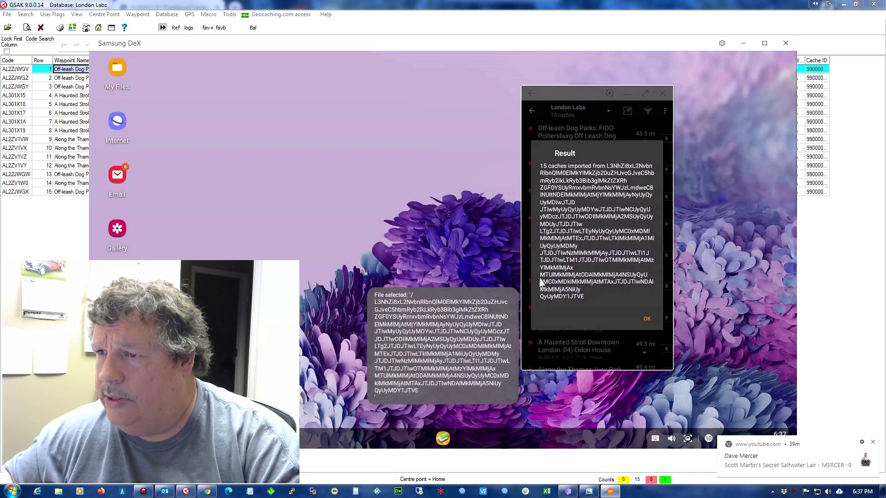
pyautogui.click(645, 320)
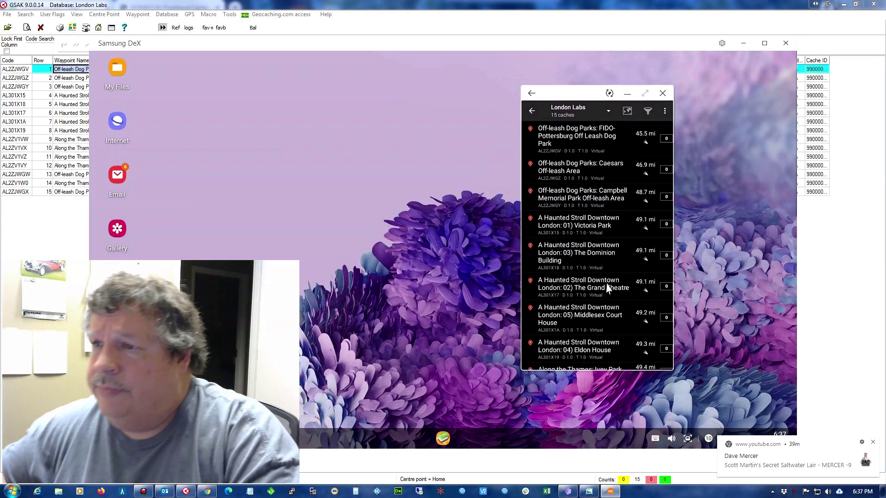
# Review the imported caches in the London Labs list and look at their locations on the map
pyautogui.scroll(-5, 553, 281)
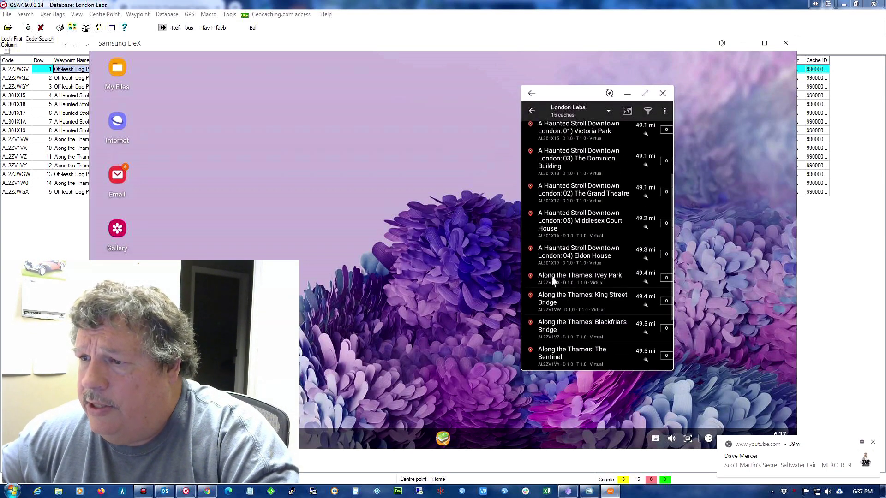
pyautogui.click(629, 112)
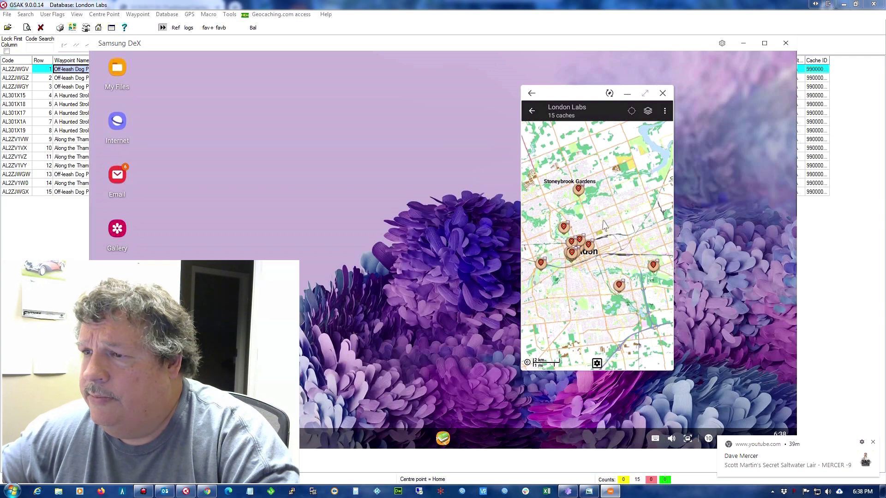
pyautogui.moveTo(606, 223); pyautogui.dragTo(626, 214)
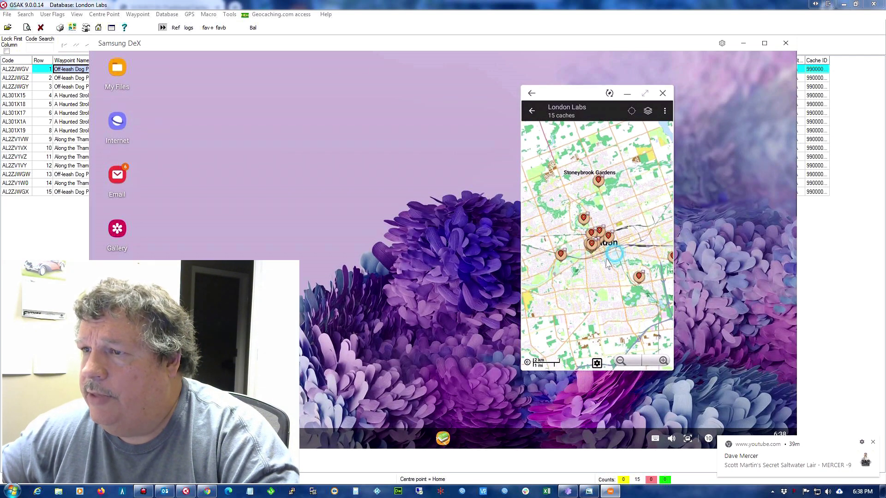
# Open the Middlesex Court House cache from the London Labs list, read its description and question, and return to the list
pyautogui.moveTo(610, 259); pyautogui.dragTo(587, 260)
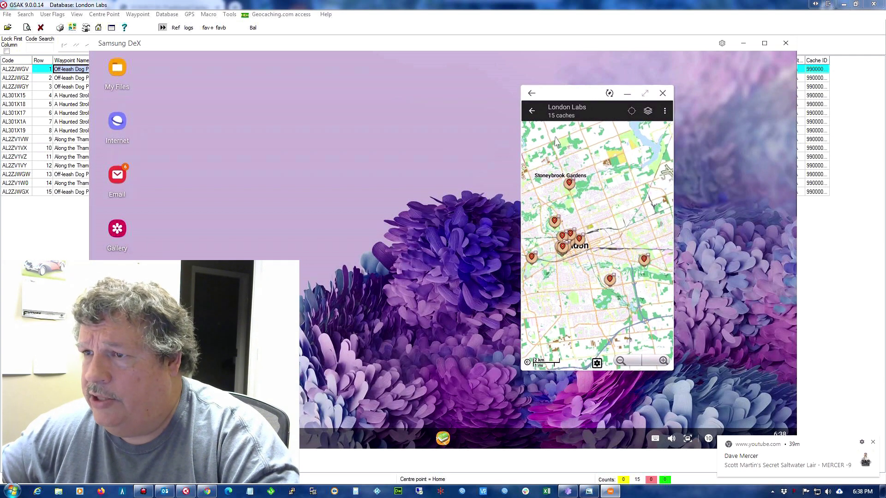
pyautogui.click(533, 111)
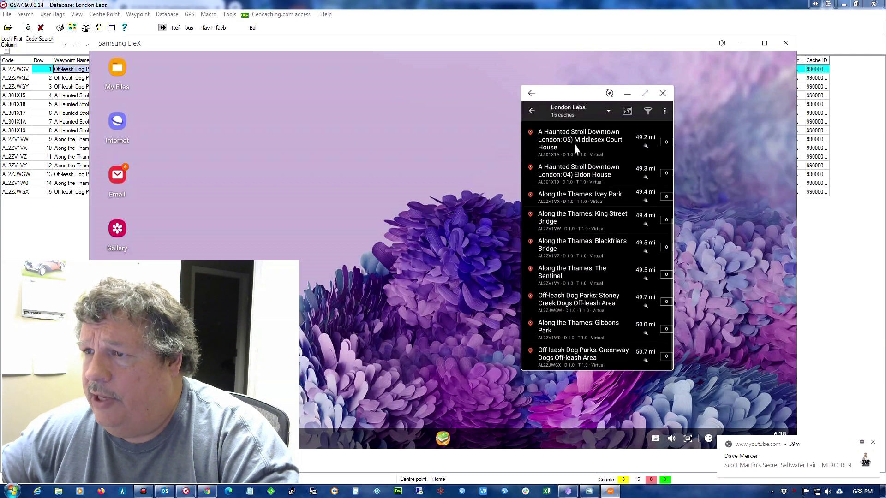
pyautogui.click(576, 148)
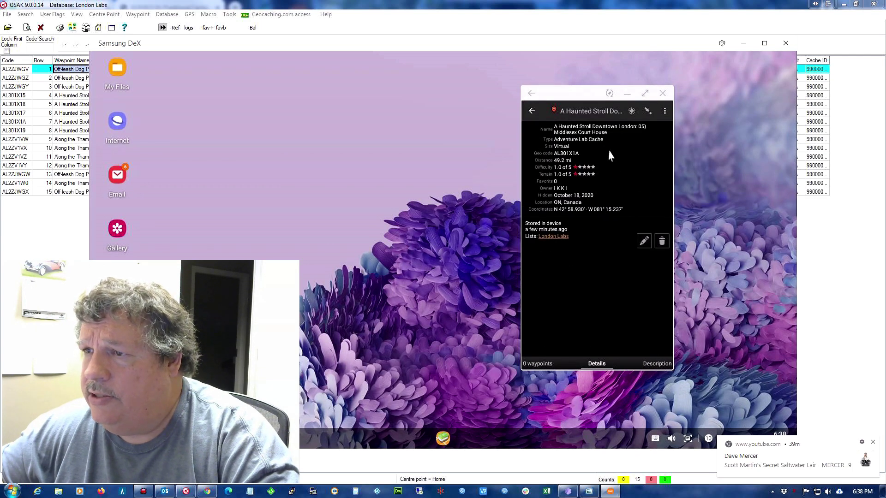
pyautogui.moveTo(623, 198); pyautogui.dragTo(485, 237)
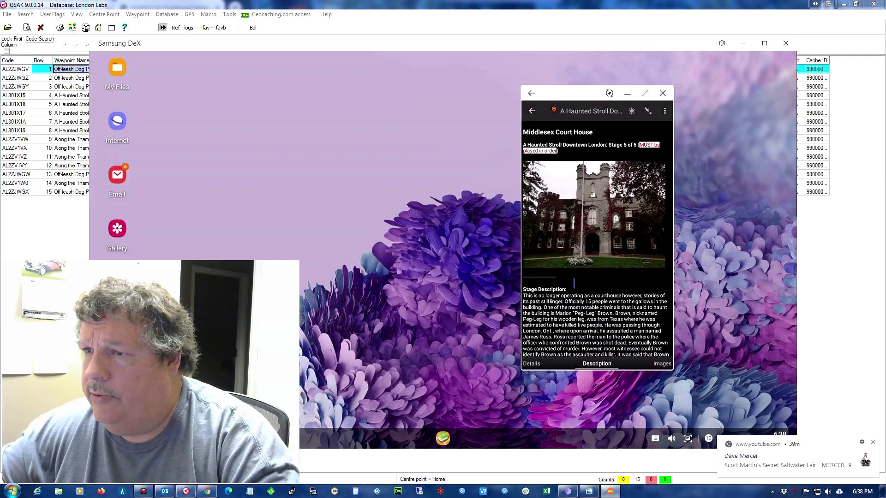
pyautogui.click(574, 282)
pyautogui.scroll(-5, 574, 282)
pyautogui.click(605, 266)
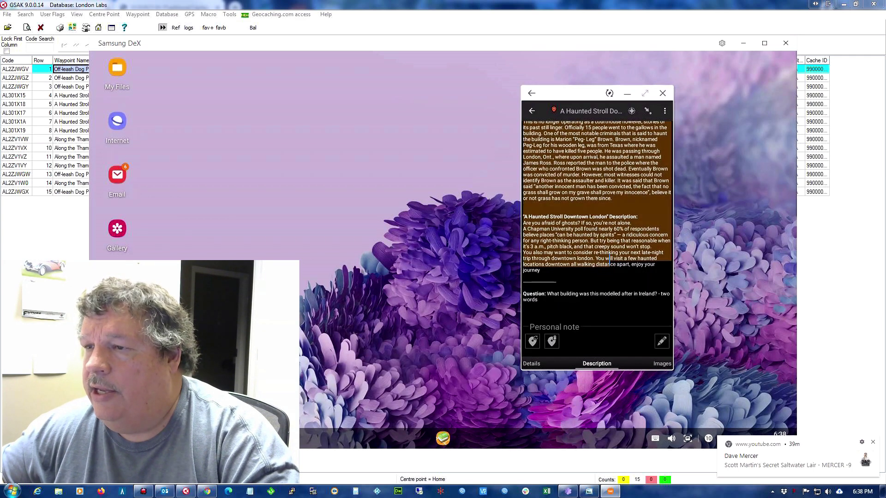
pyautogui.scroll(1, 563, 284)
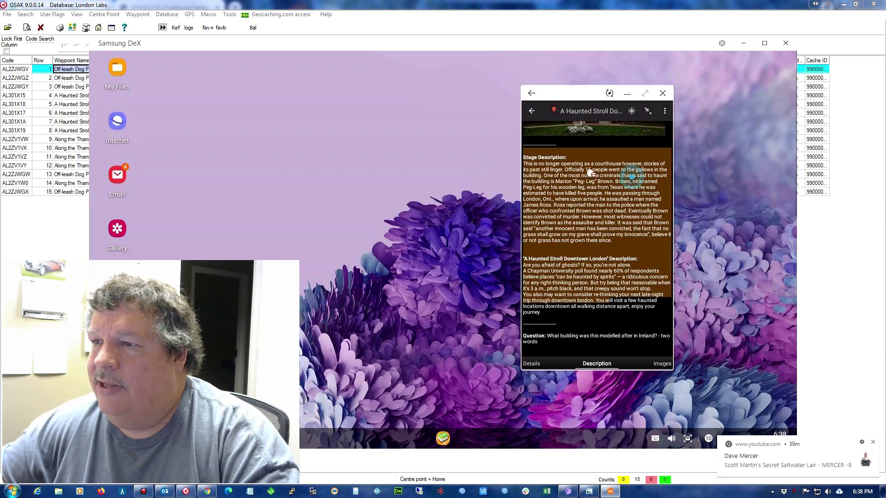
pyautogui.click(535, 116)
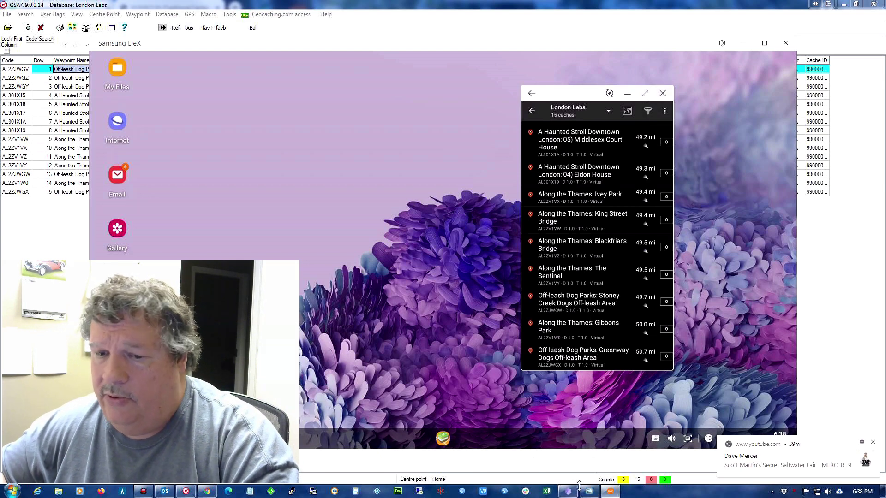
# Switch to GSAK, show the FIDO- Pottersburg Off Leash Dog Park waypoint offline in the browser, and read its description and question
pyautogui.click(187, 492)
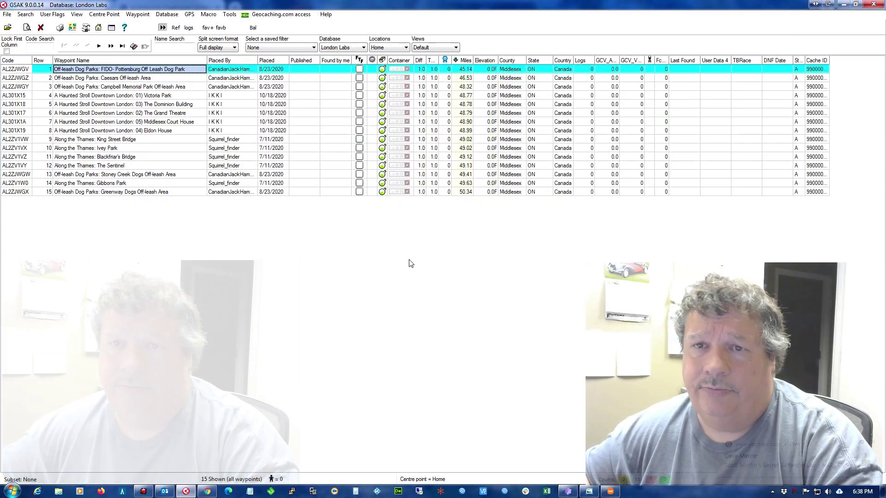
pyautogui.rightClick(192, 68)
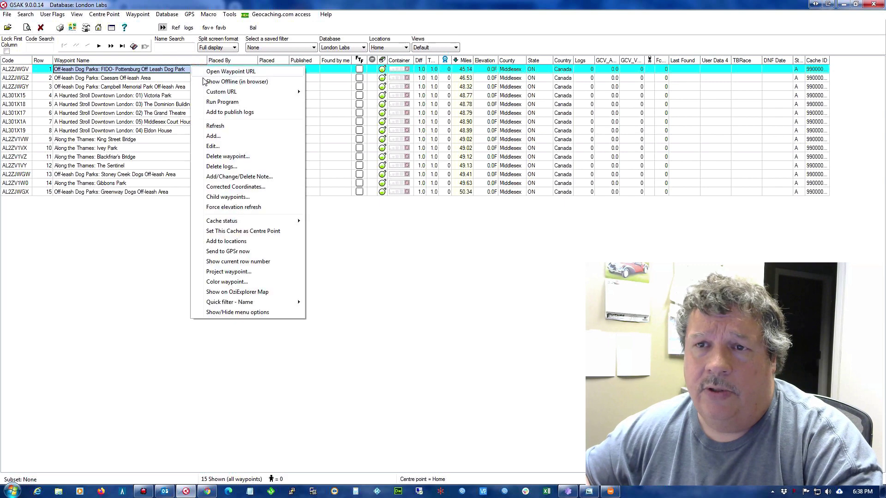
pyautogui.click(230, 84)
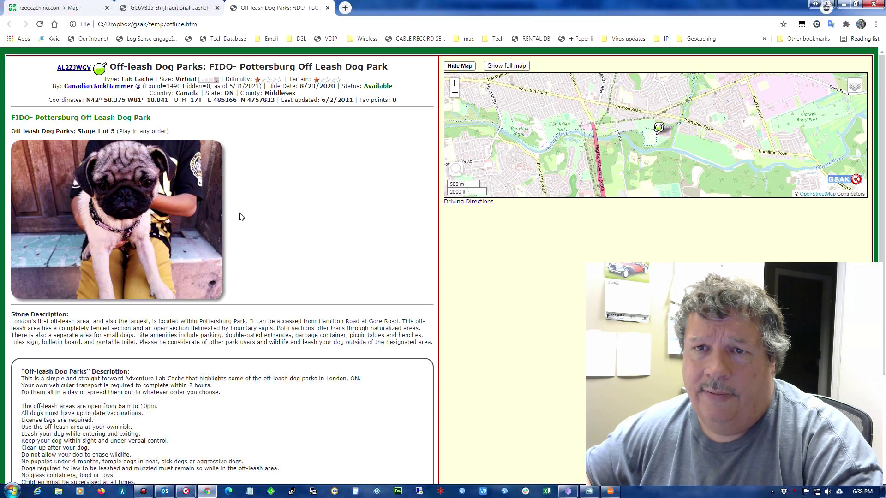
pyautogui.scroll(-3, 240, 217)
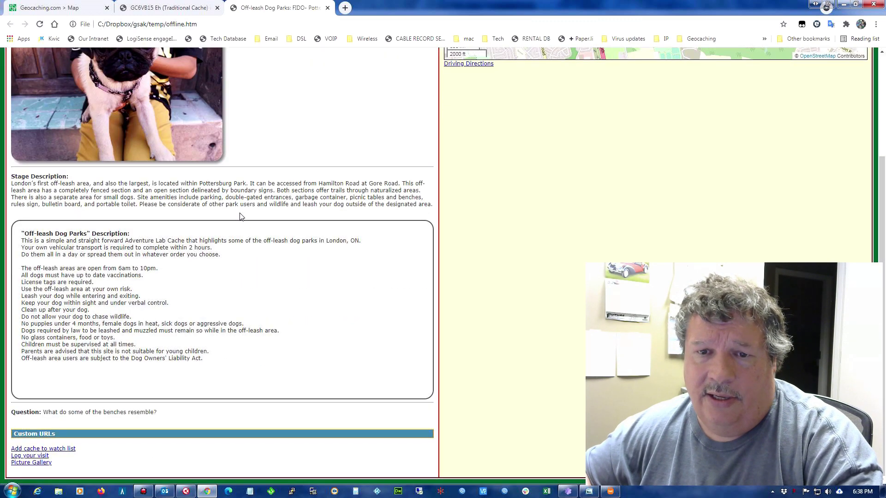
pyautogui.scroll(3, 240, 216)
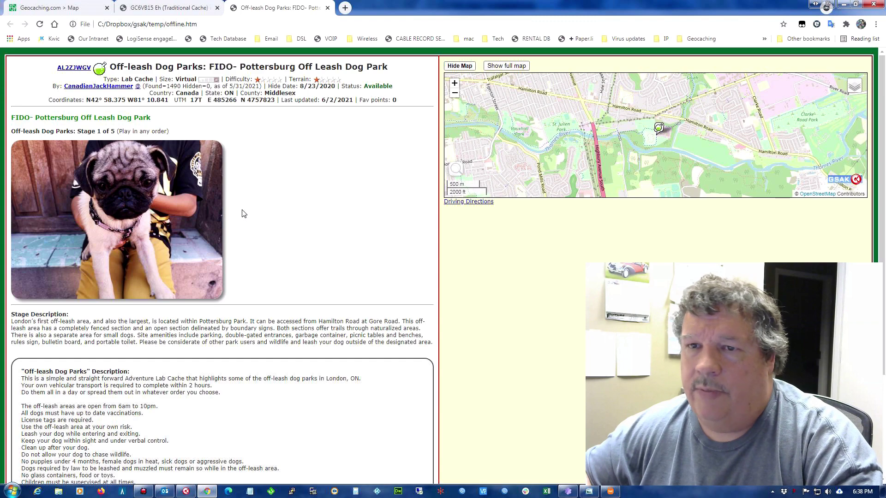
pyautogui.scroll(-3, 243, 214)
pyautogui.scroll(3, 244, 215)
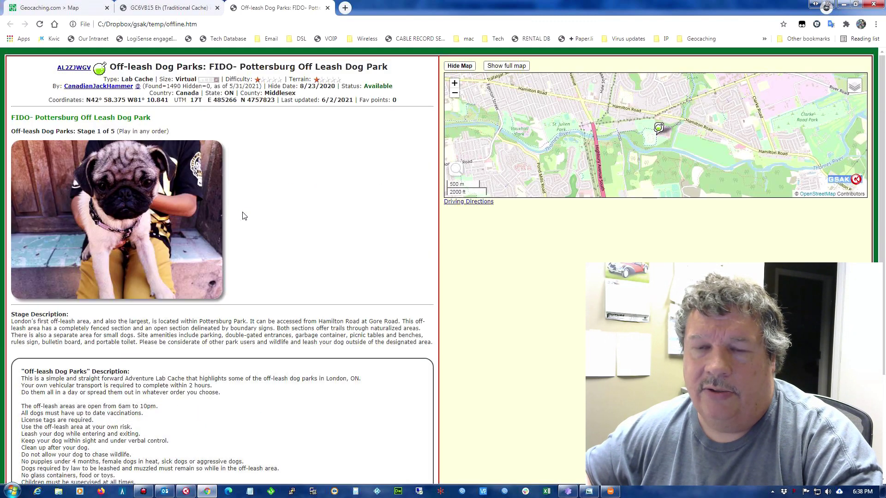
pyautogui.scroll(-3, 244, 216)
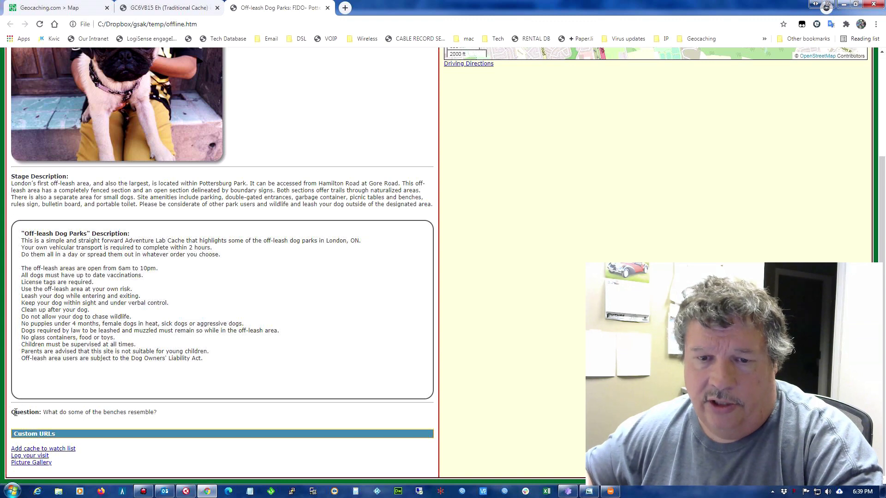
pyautogui.moveTo(16, 411); pyautogui.dragTo(137, 412)
pyautogui.scroll(3, 274, 315)
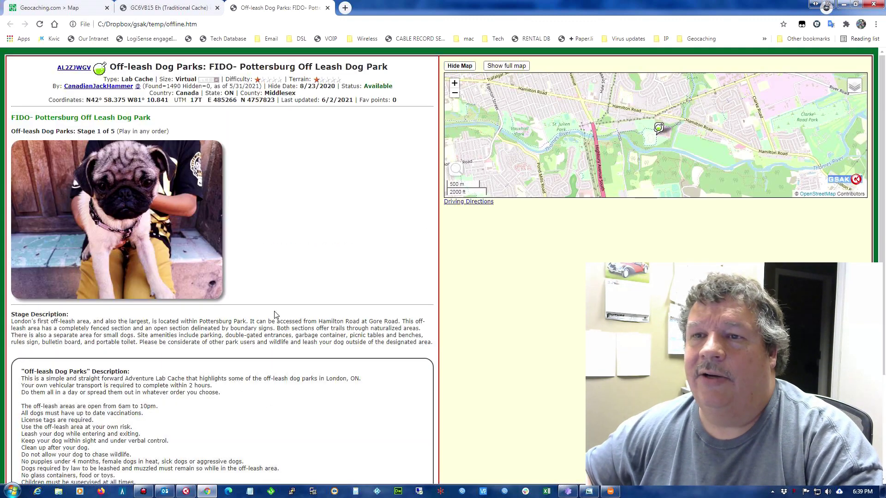